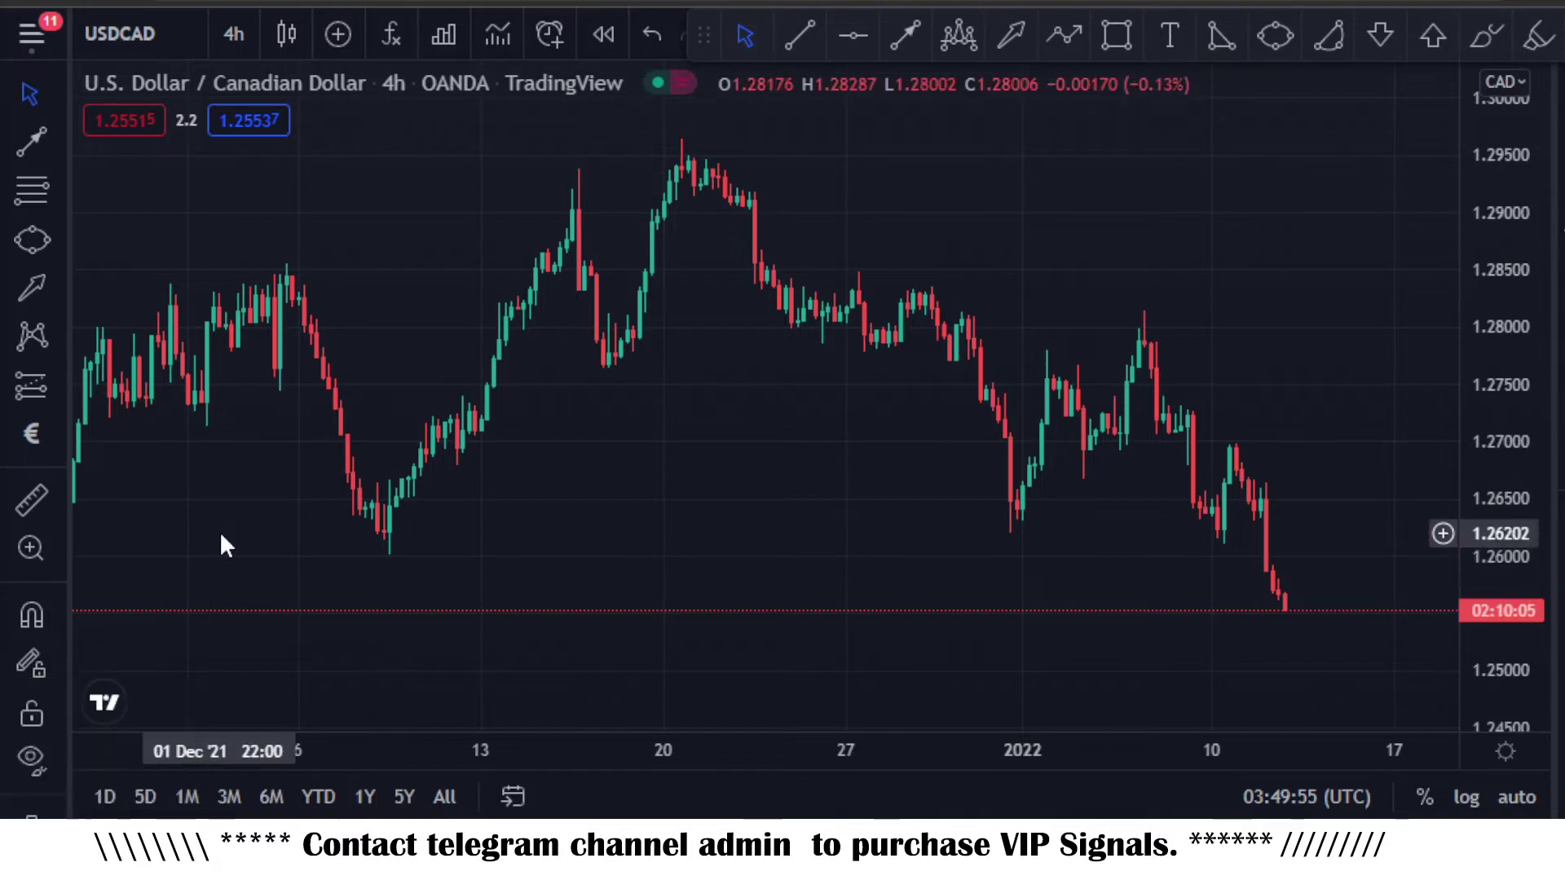
Switch the chart to OANDA USDCAD on 4-hour bars, zoomed in on December–January
left_click(115, 39)
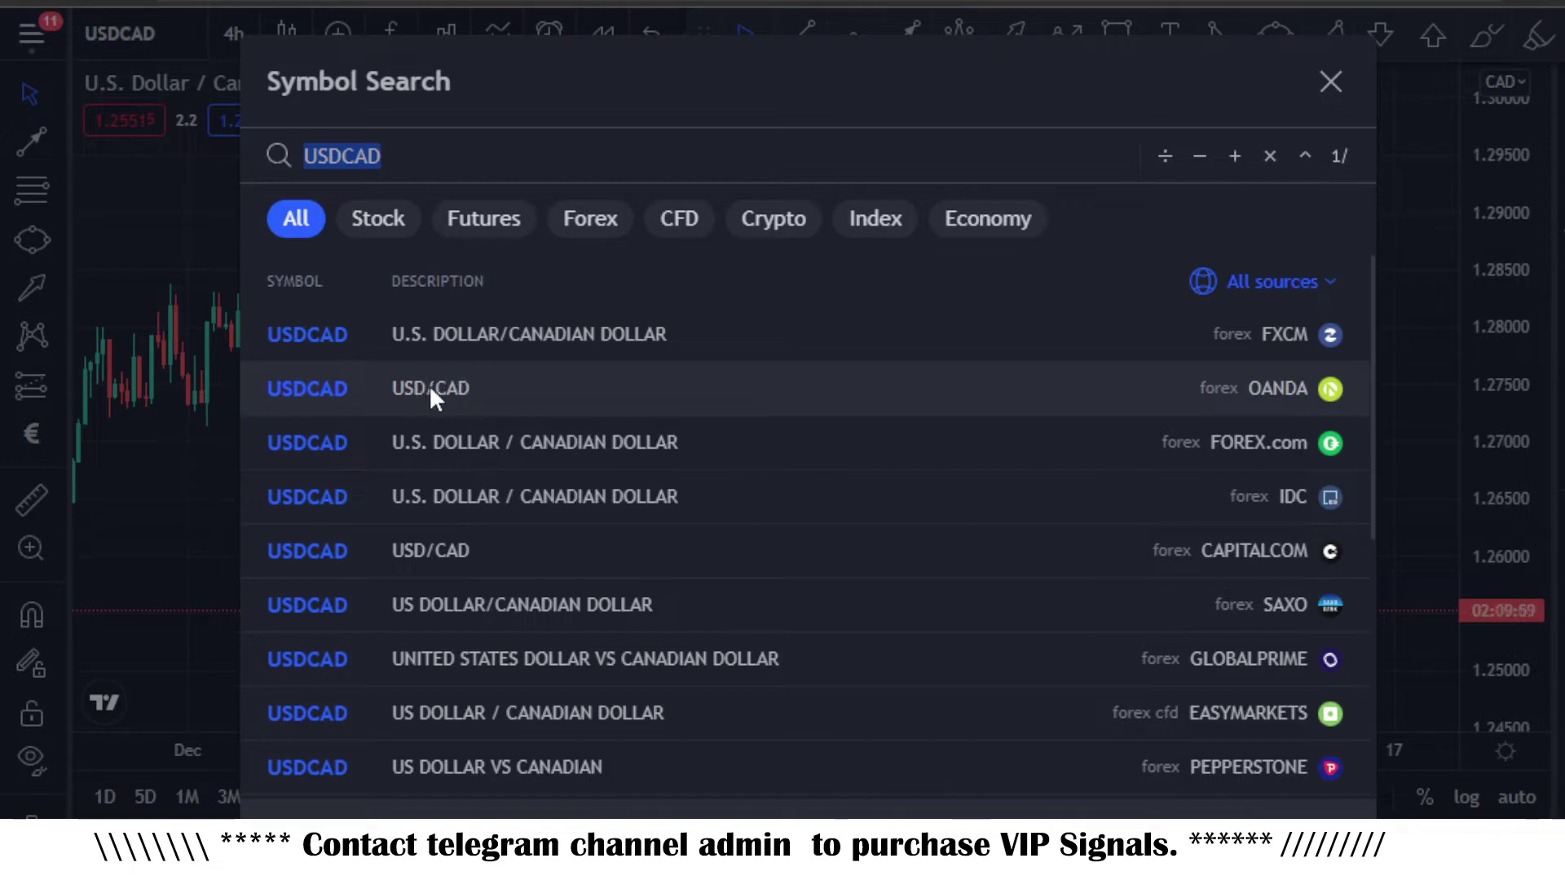
left_click(478, 386)
left_click(237, 25)
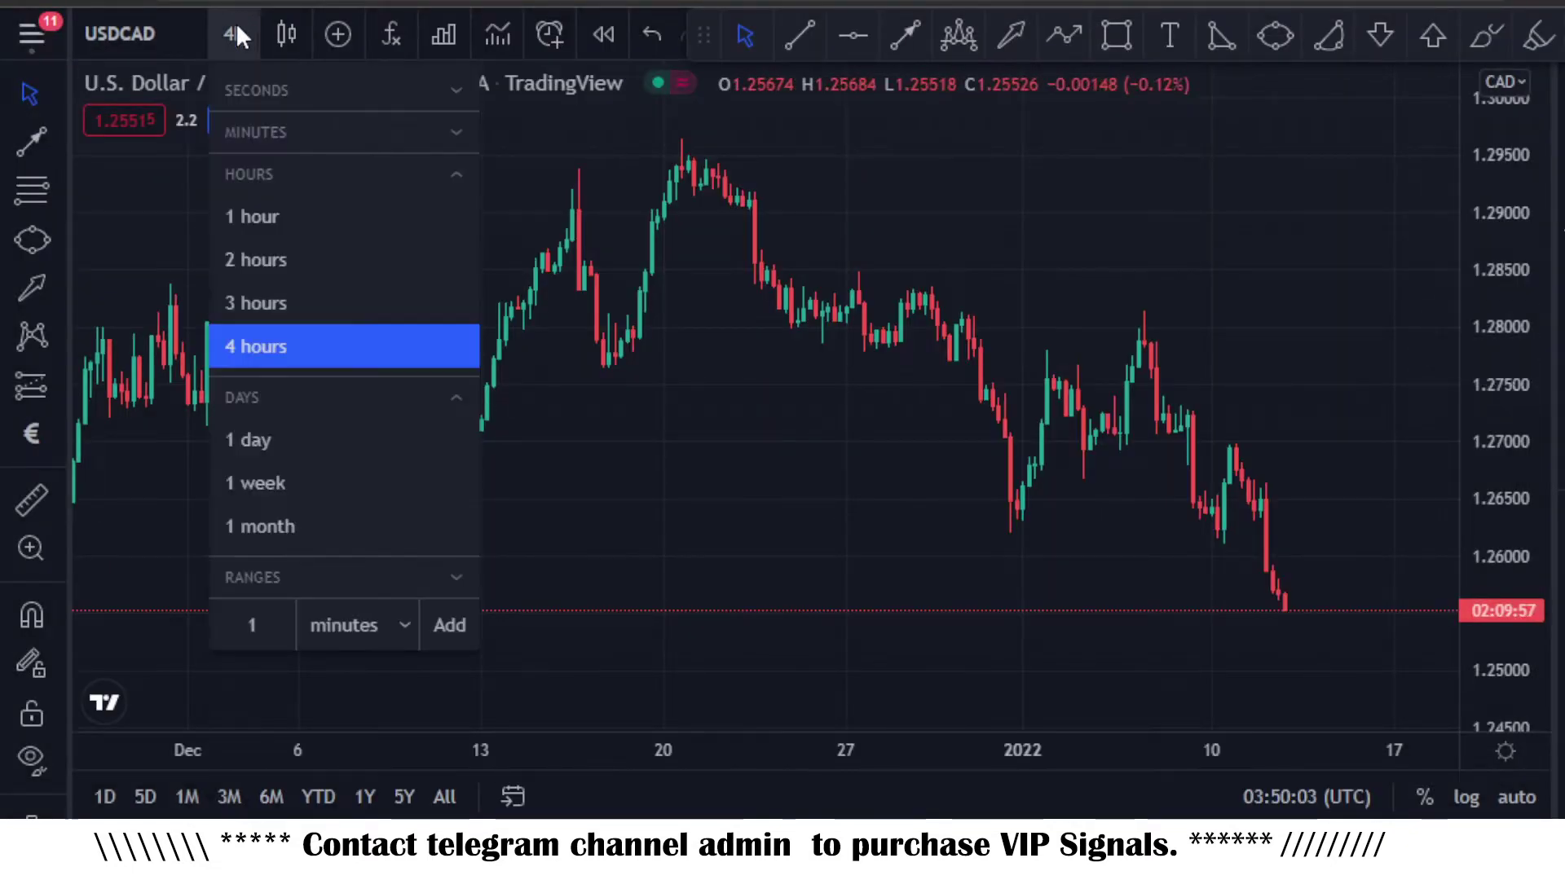
mouse_move(256, 345)
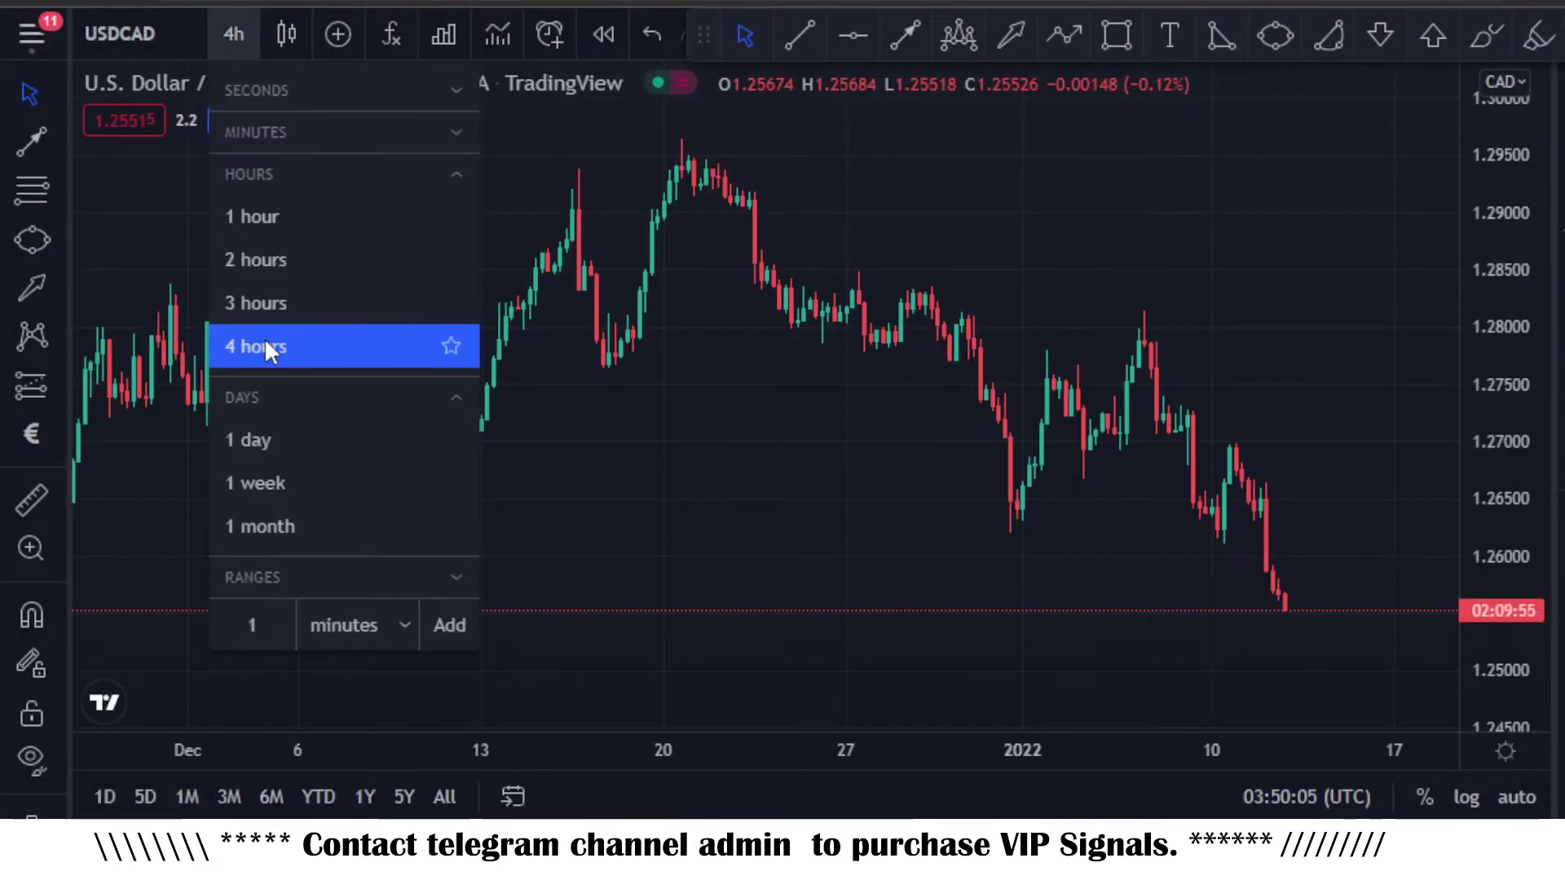
left_click(285, 344)
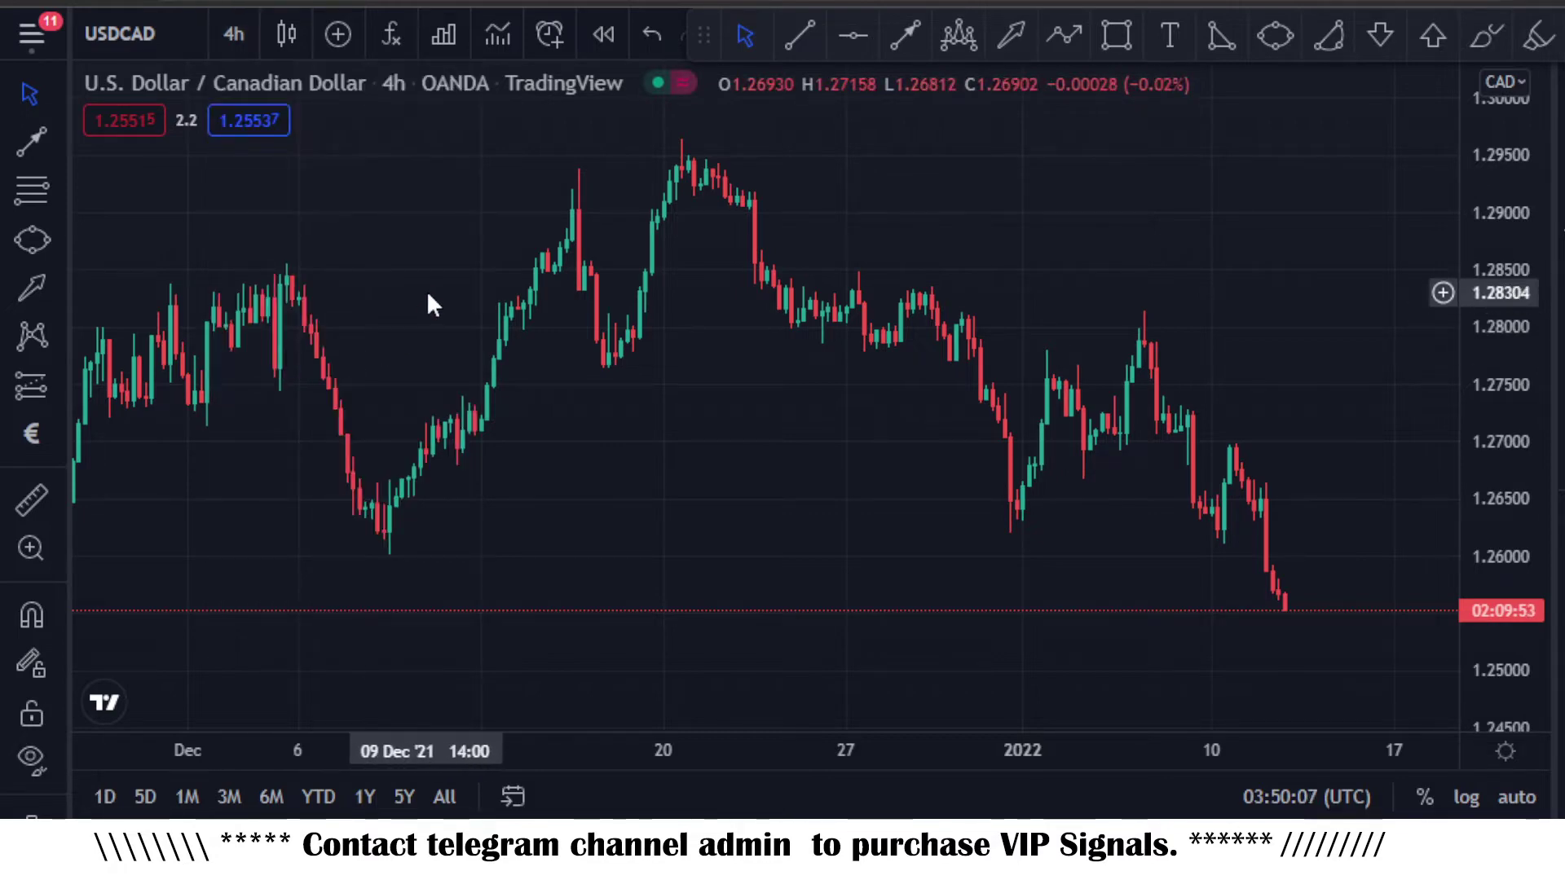
scroll(427, 290, "down", 3)
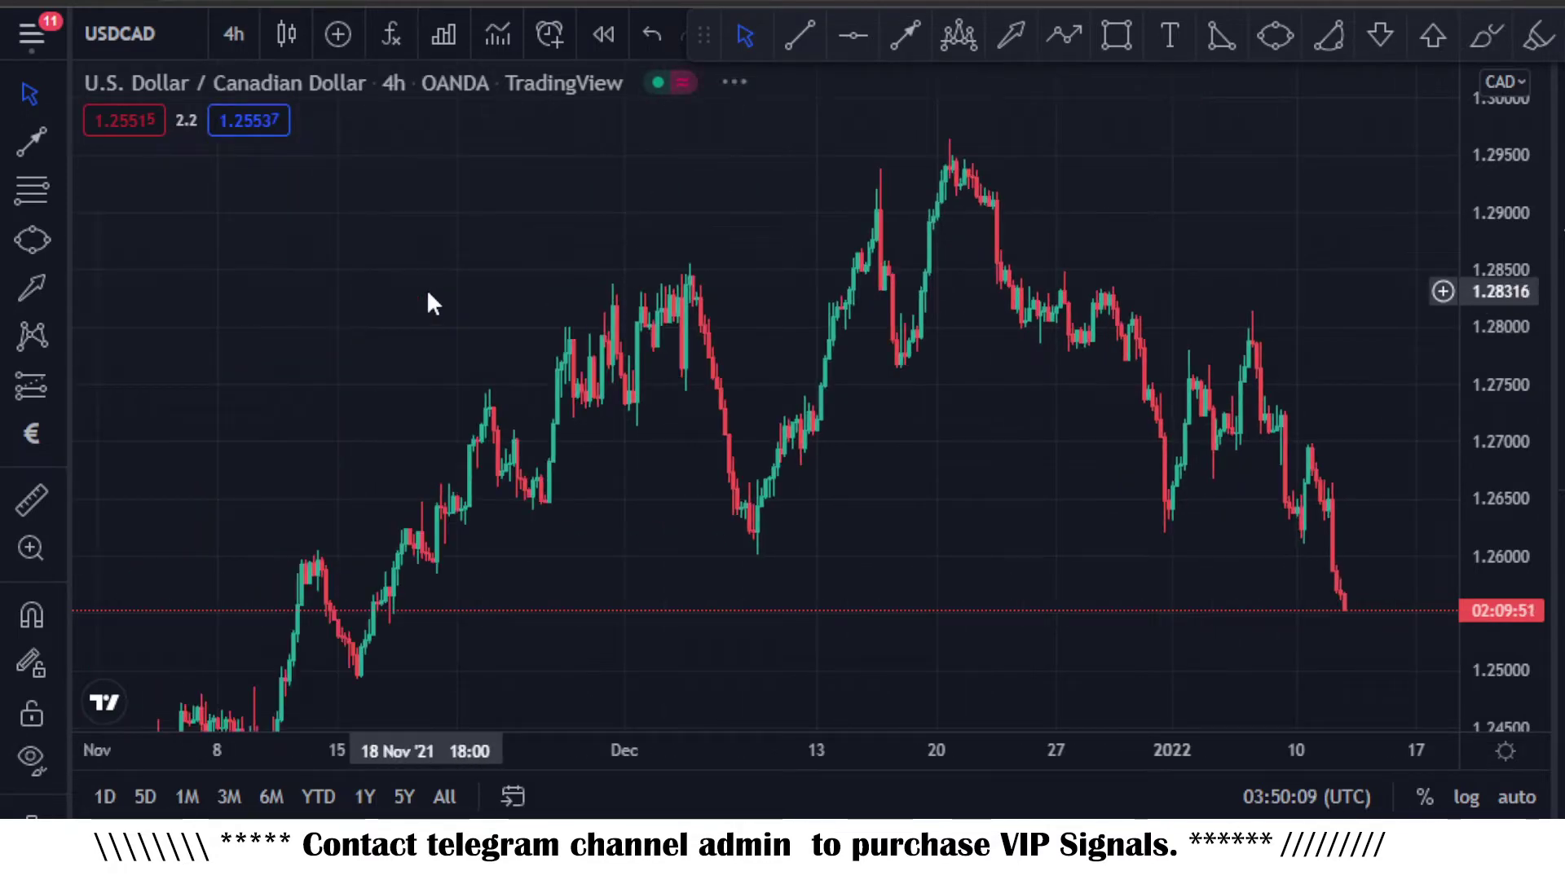
scroll(429, 294, "up", 1)
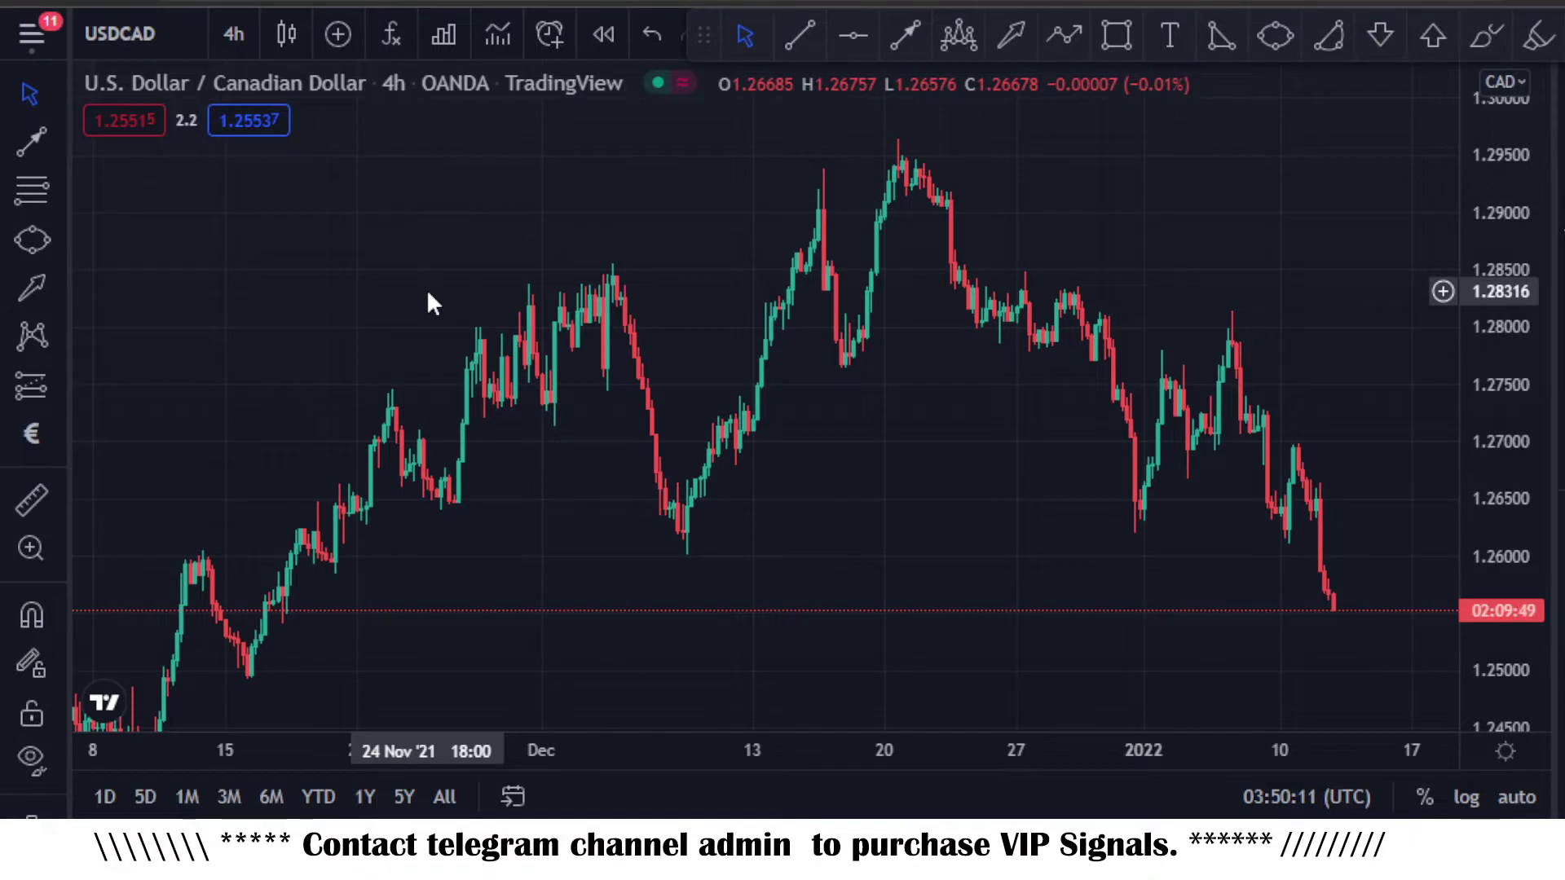
scroll(427, 289, "up", 2)
scroll(427, 289, "up", 1)
scroll(427, 289, "up", 2)
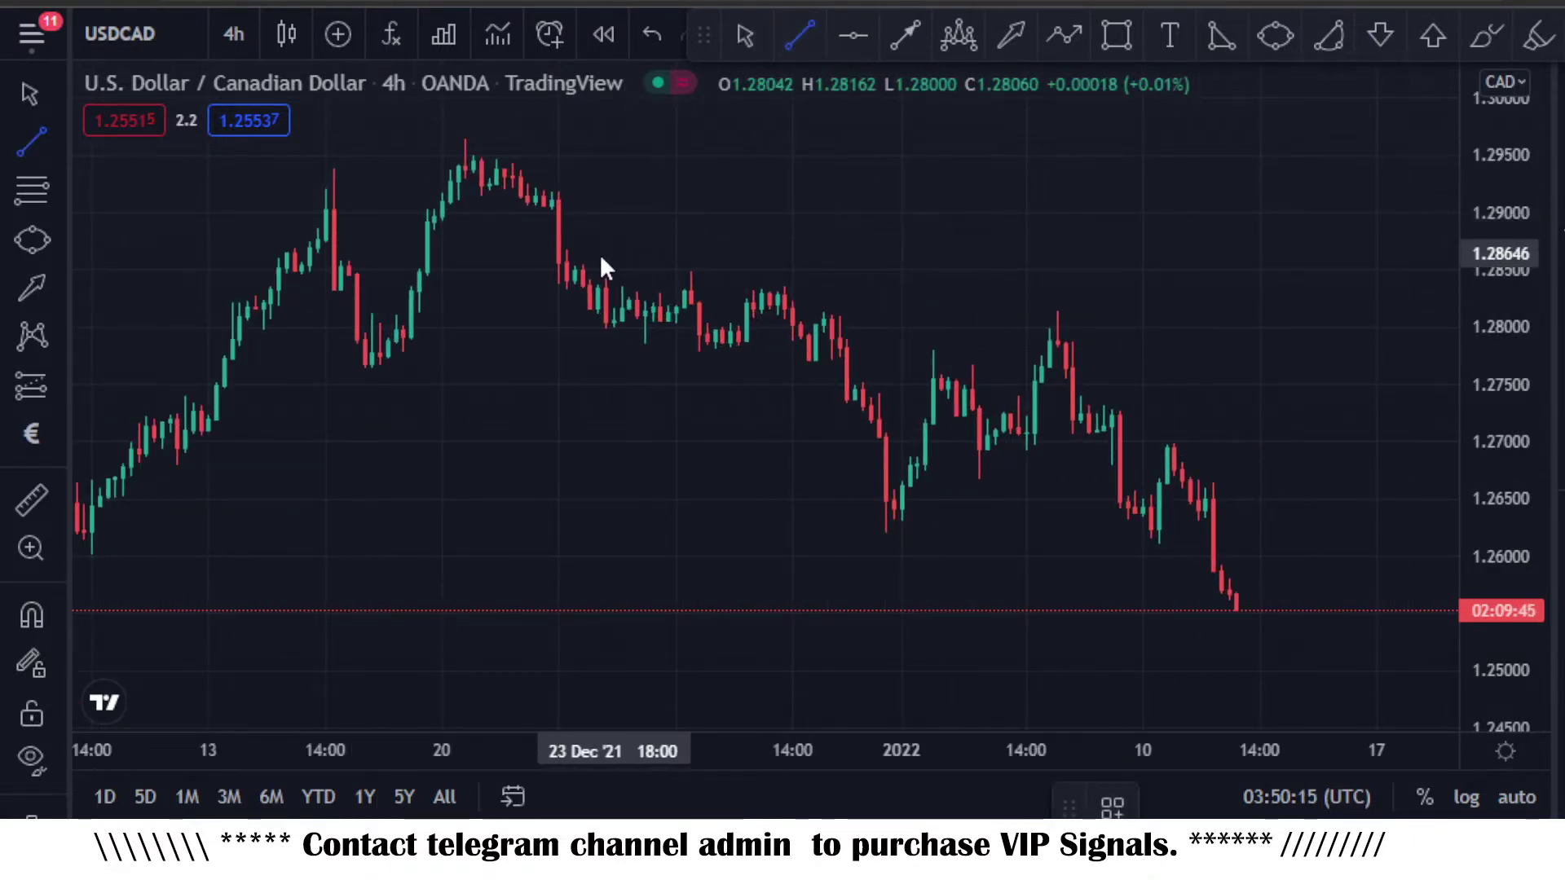
Draw two parallel falling trend lines from the 22 Dec high to around 30–31 Dec
left_click(567, 254)
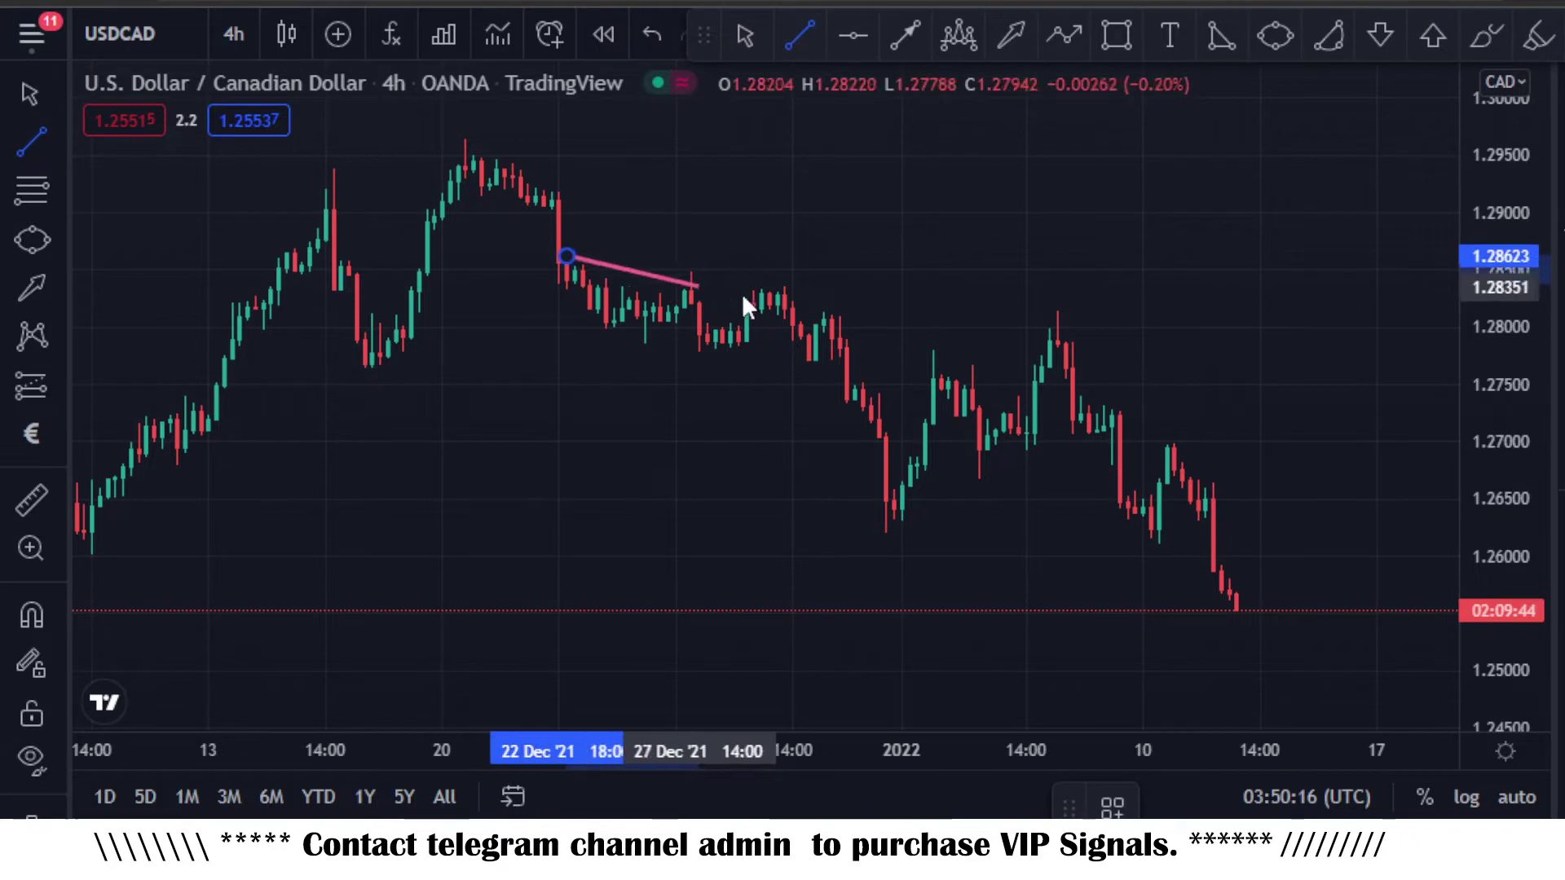
left_click(856, 307)
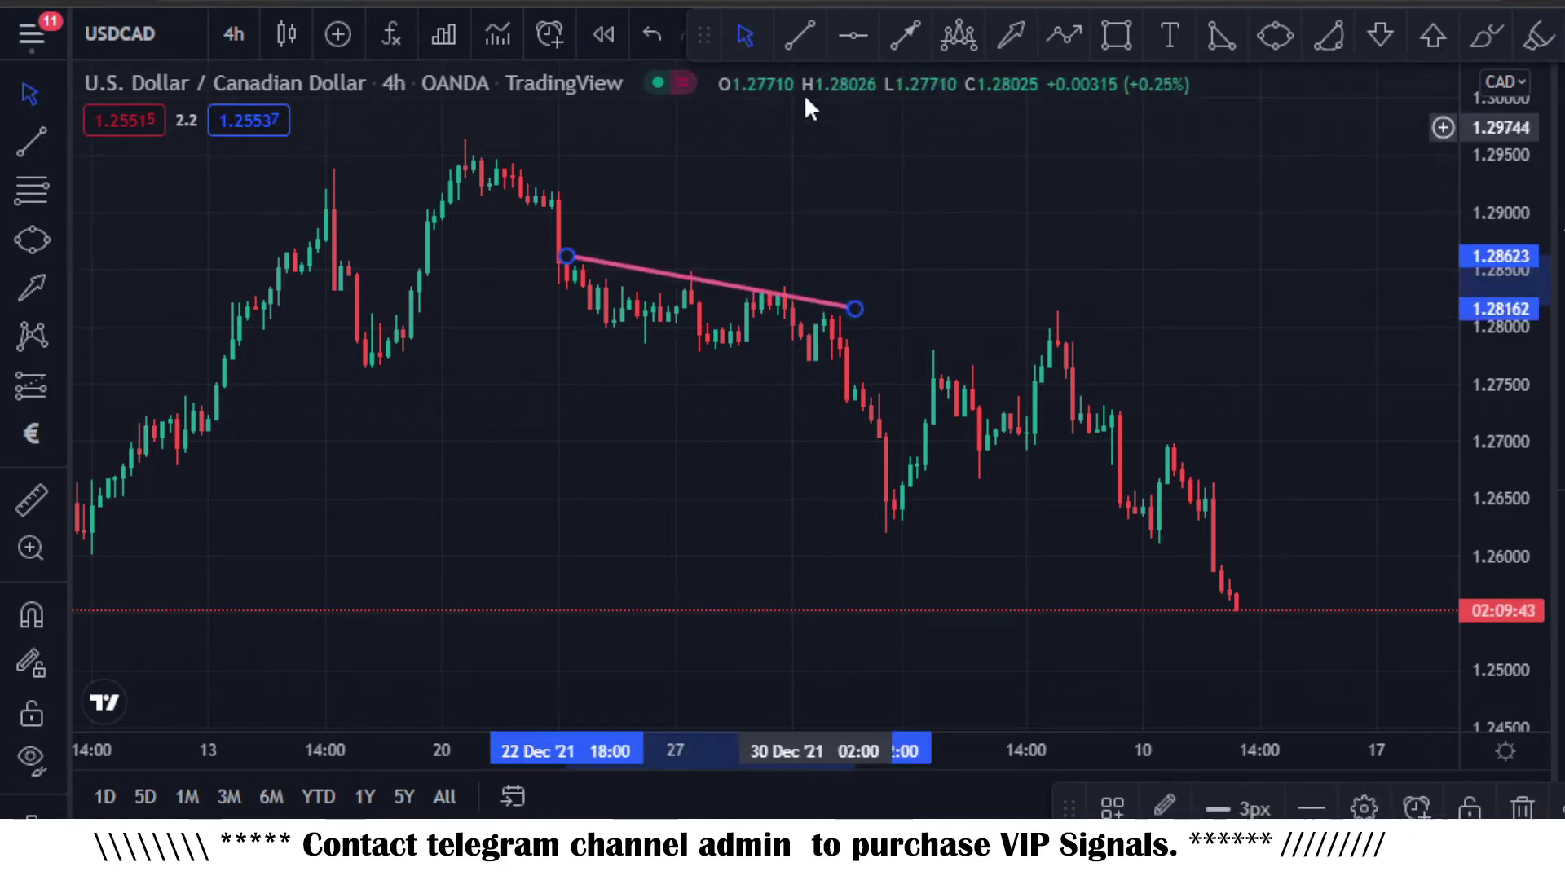
left_click(543, 318)
left_click(863, 366)
left_click(887, 248)
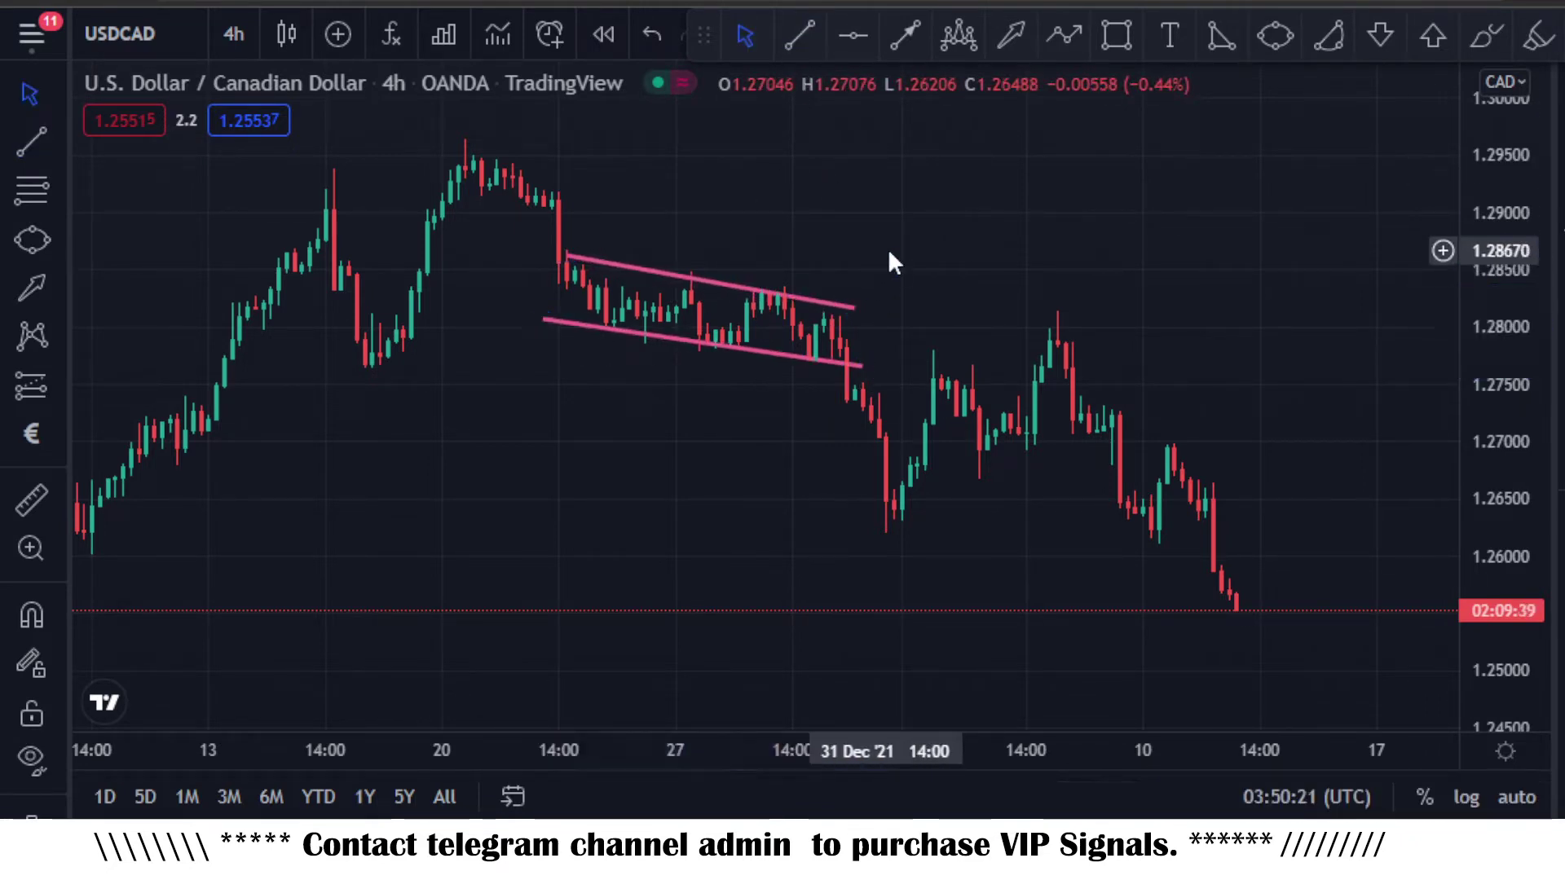
Trace a zigzag arrow path from the 22 Dec peak through the channel to the early-January low
left_click(1060, 34)
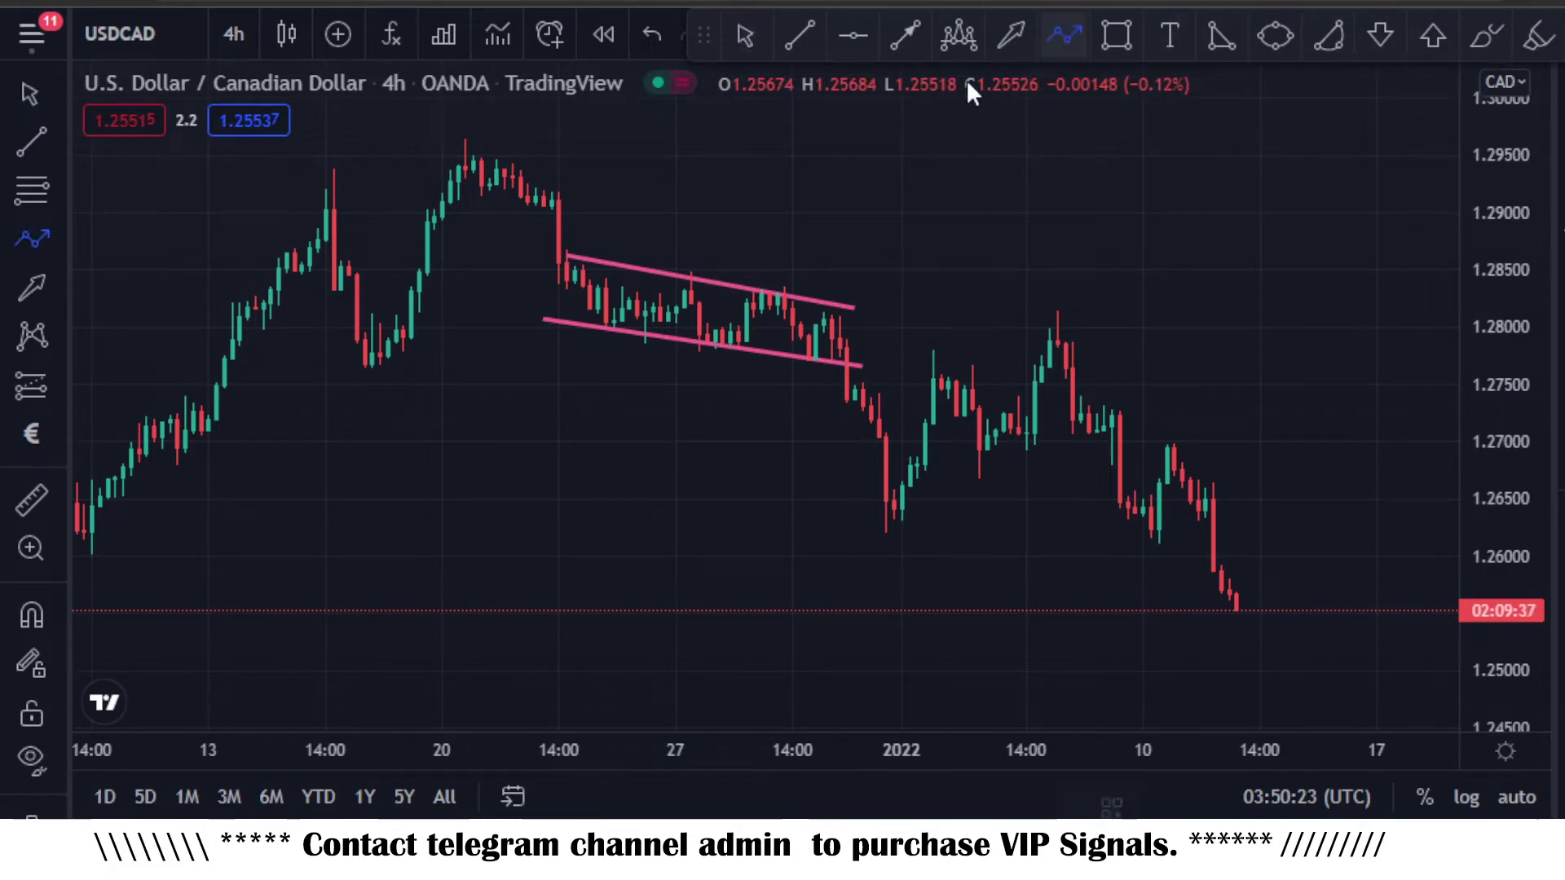
left_click(489, 135)
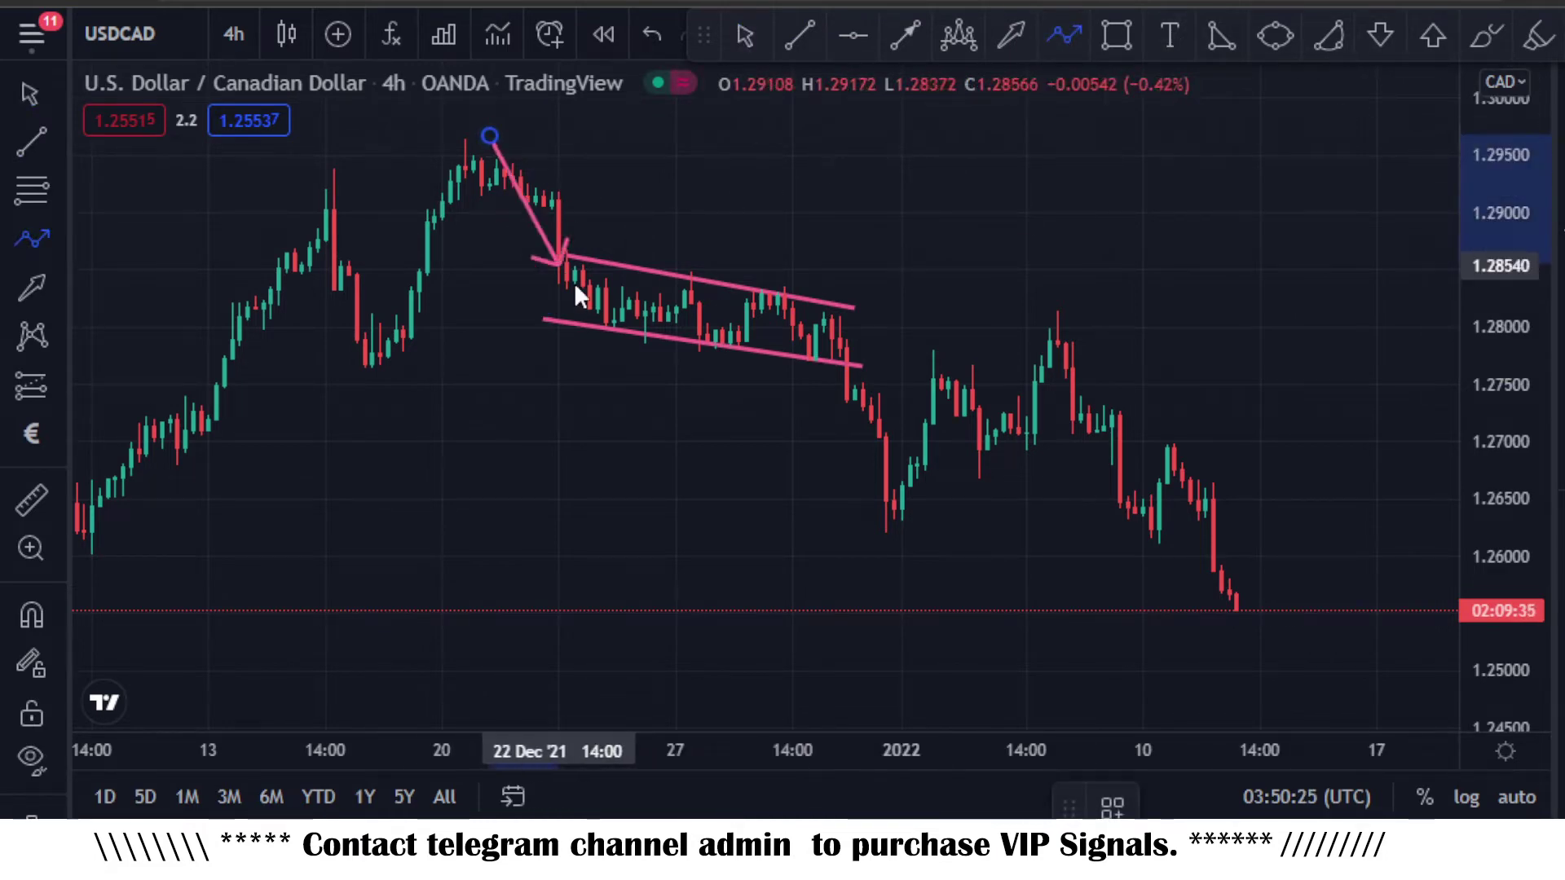
left_click(622, 340)
left_click(676, 273)
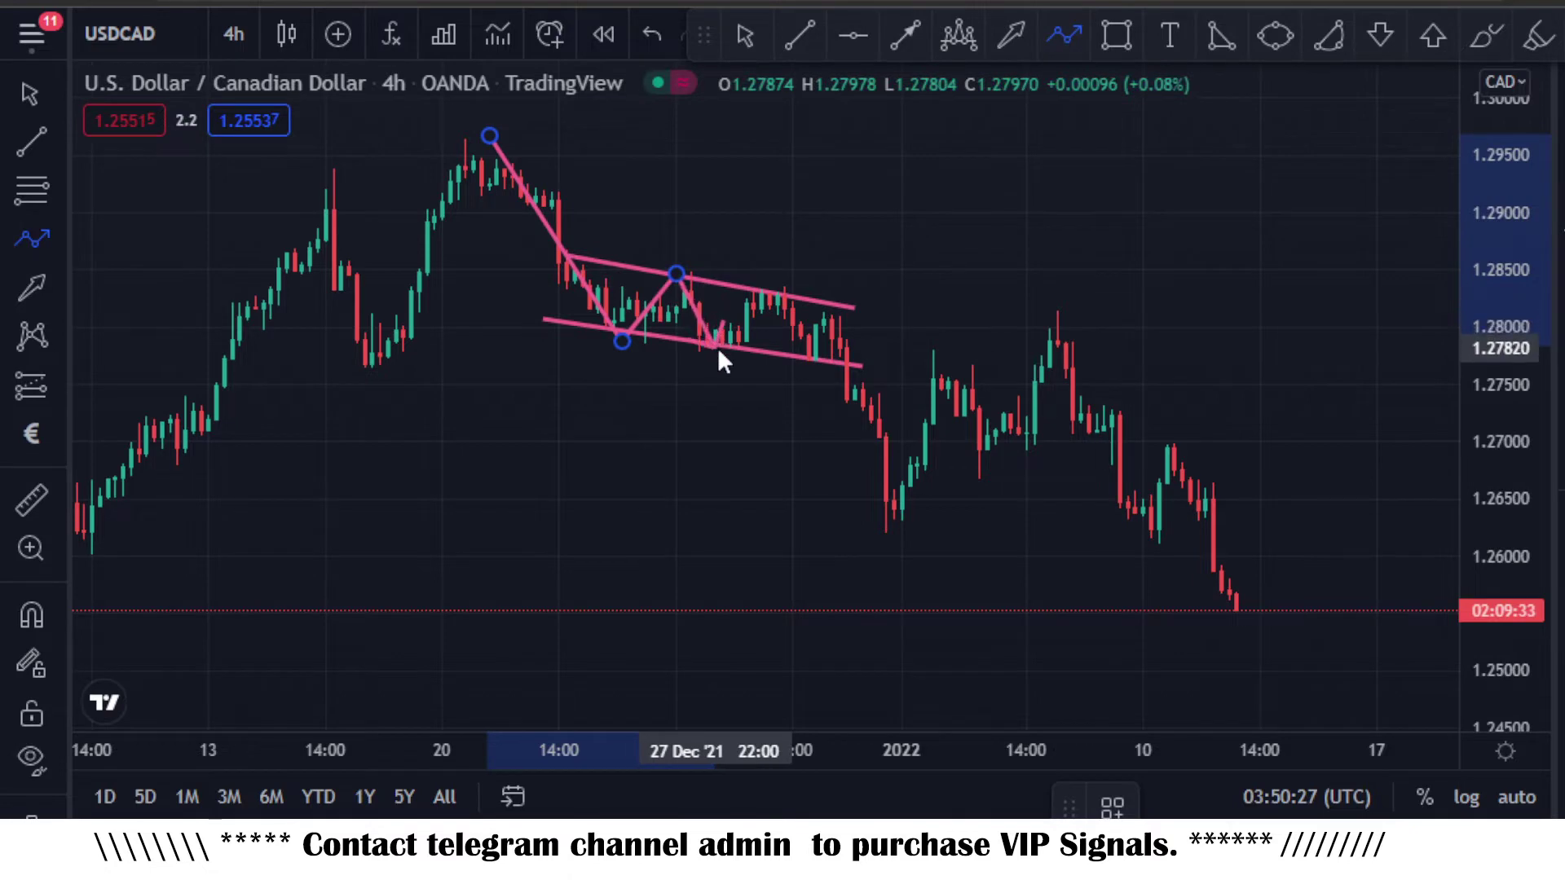
left_click(722, 349)
left_click(760, 284)
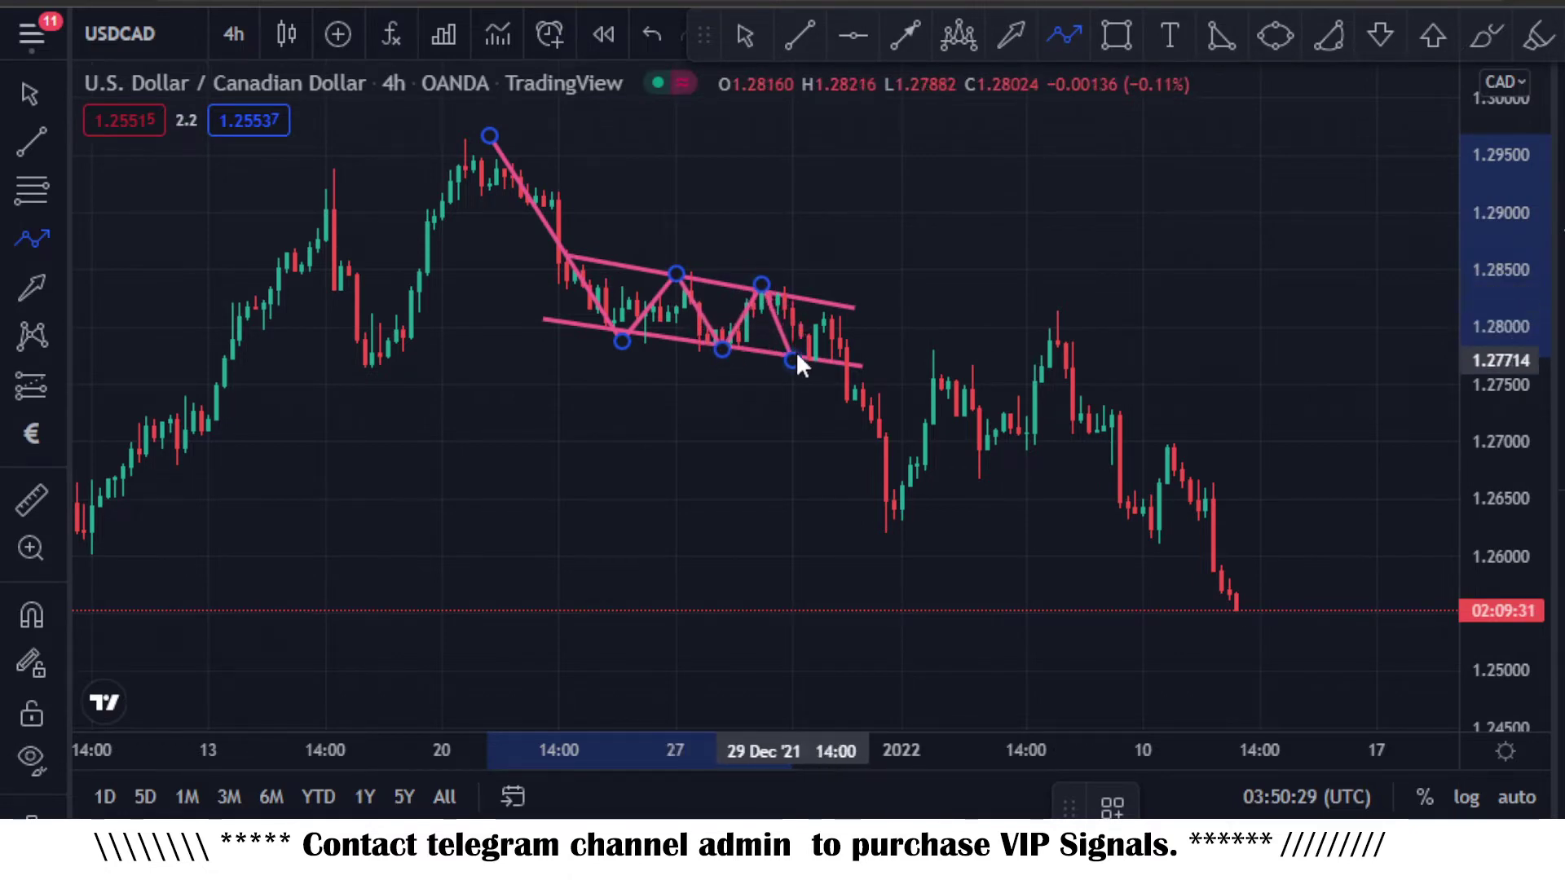
left_click(792, 359)
left_click(831, 299)
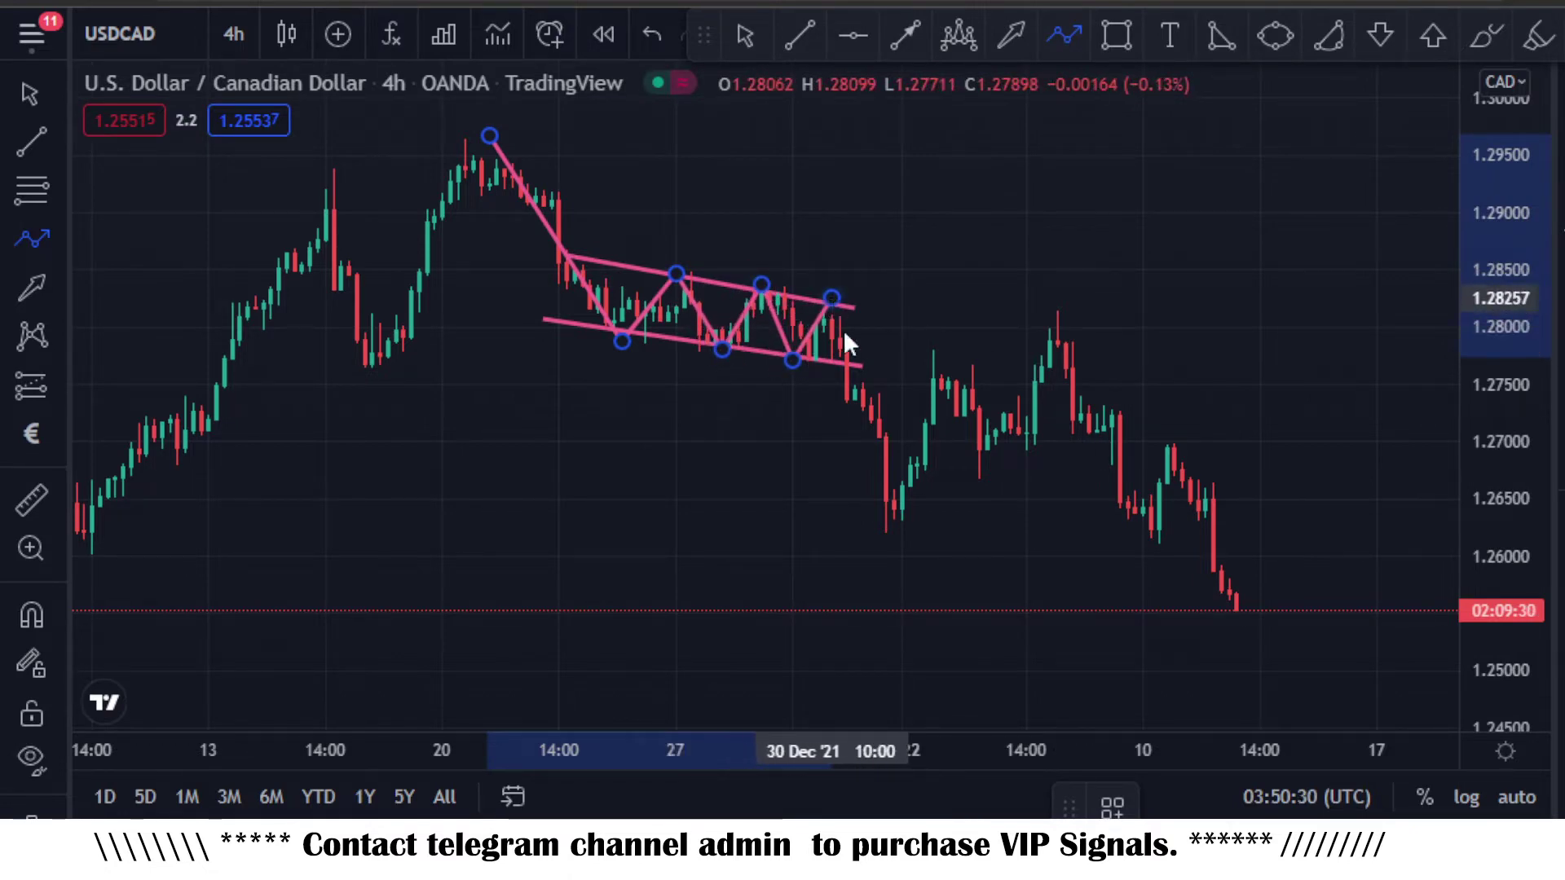
double_click(900, 529)
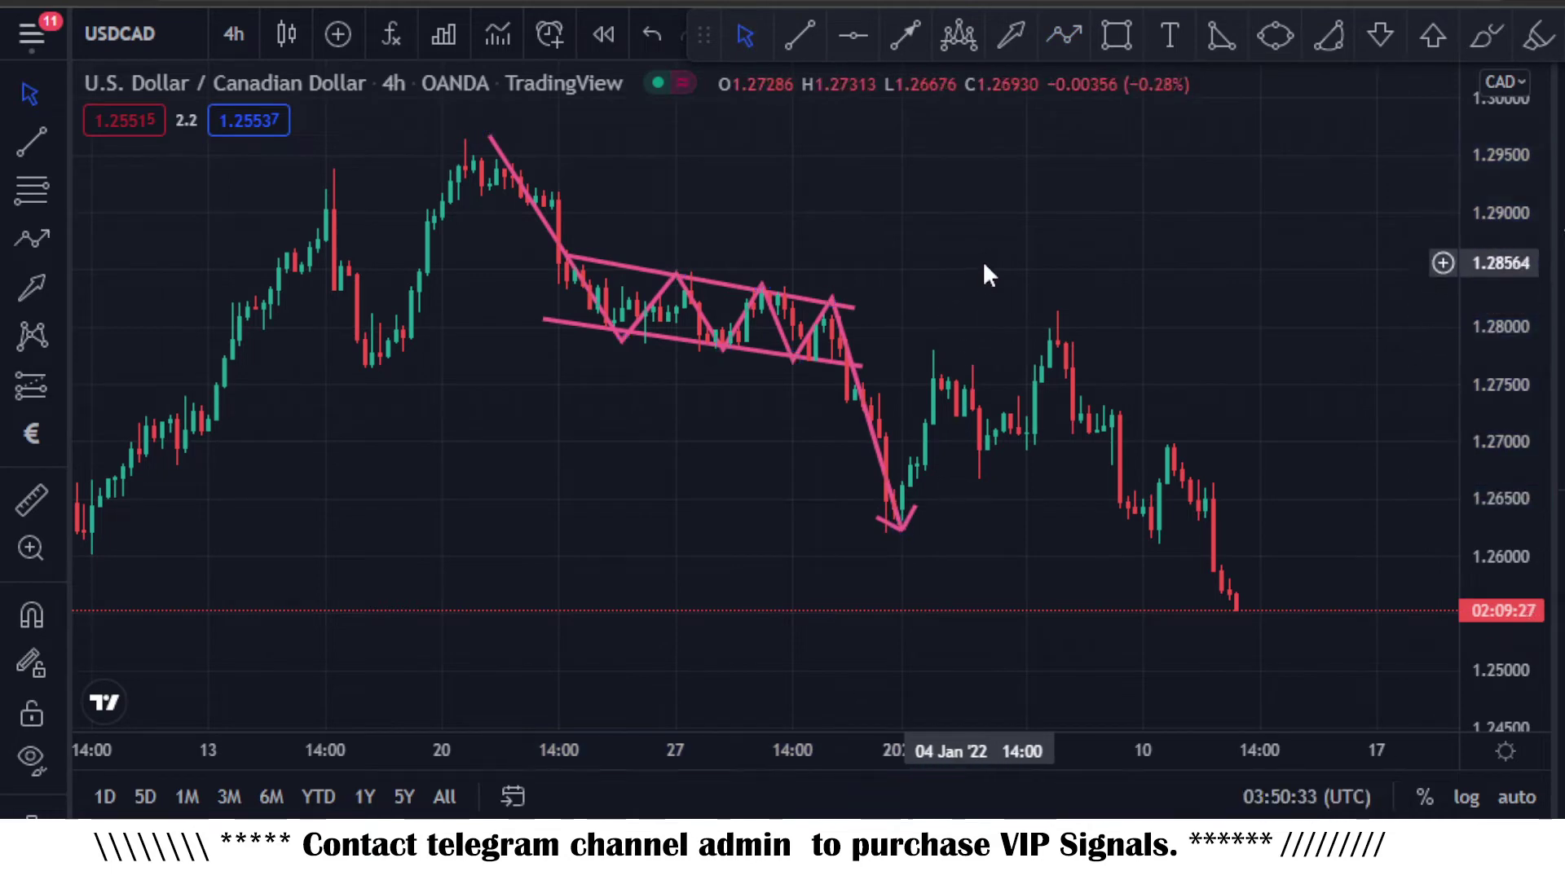
left_click_drag(981, 269, 906, 271)
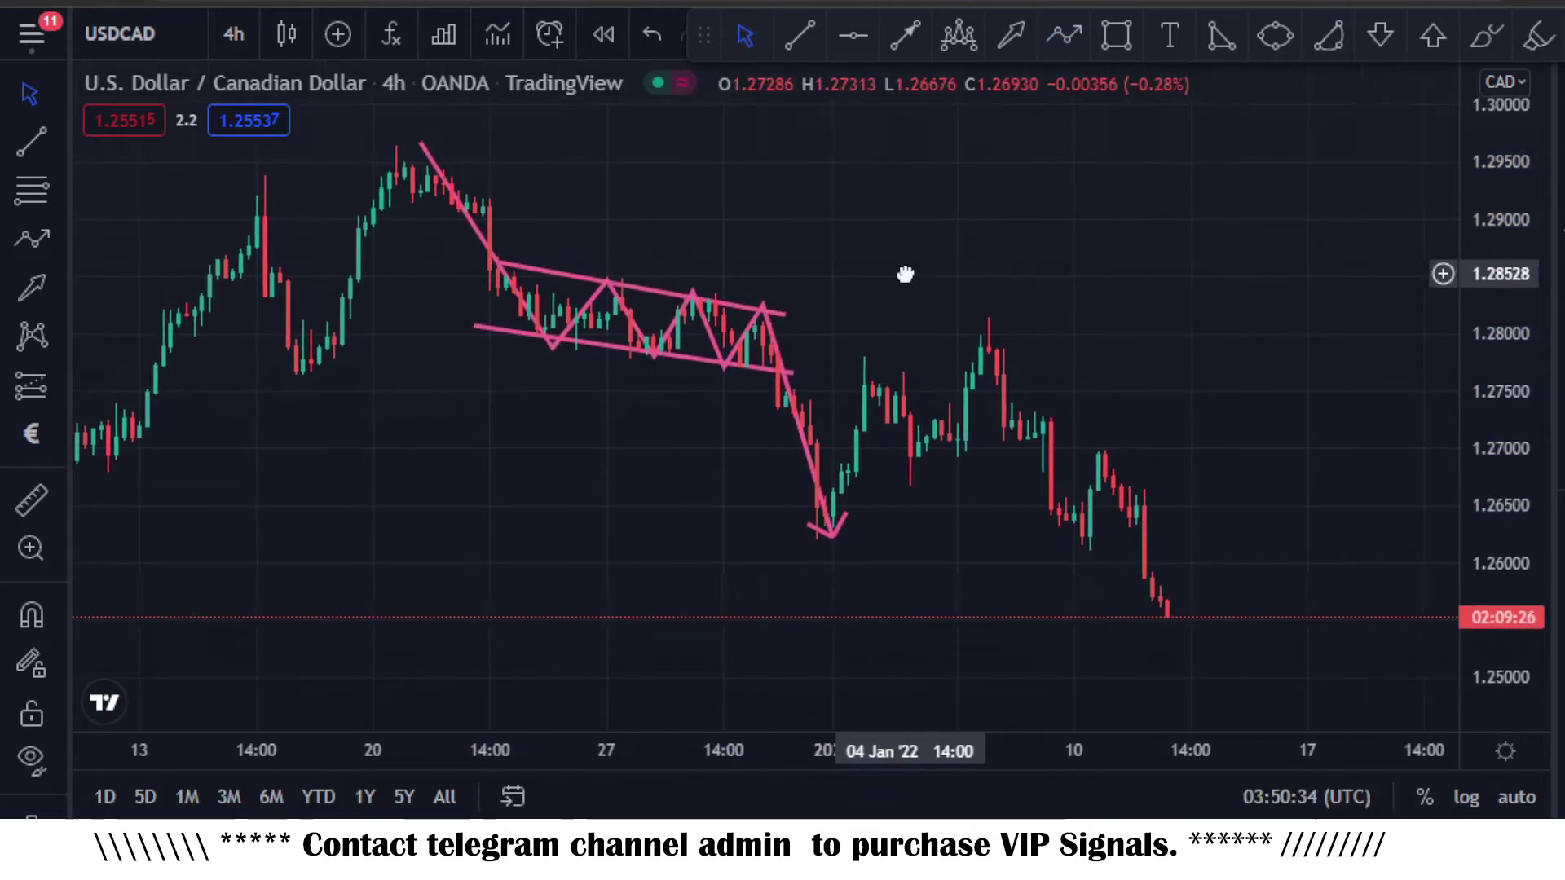
Draw two rising trend lines from the early-January low and 30 Dec to around 6–7 Jan
left_click(797, 34)
left_click(810, 544)
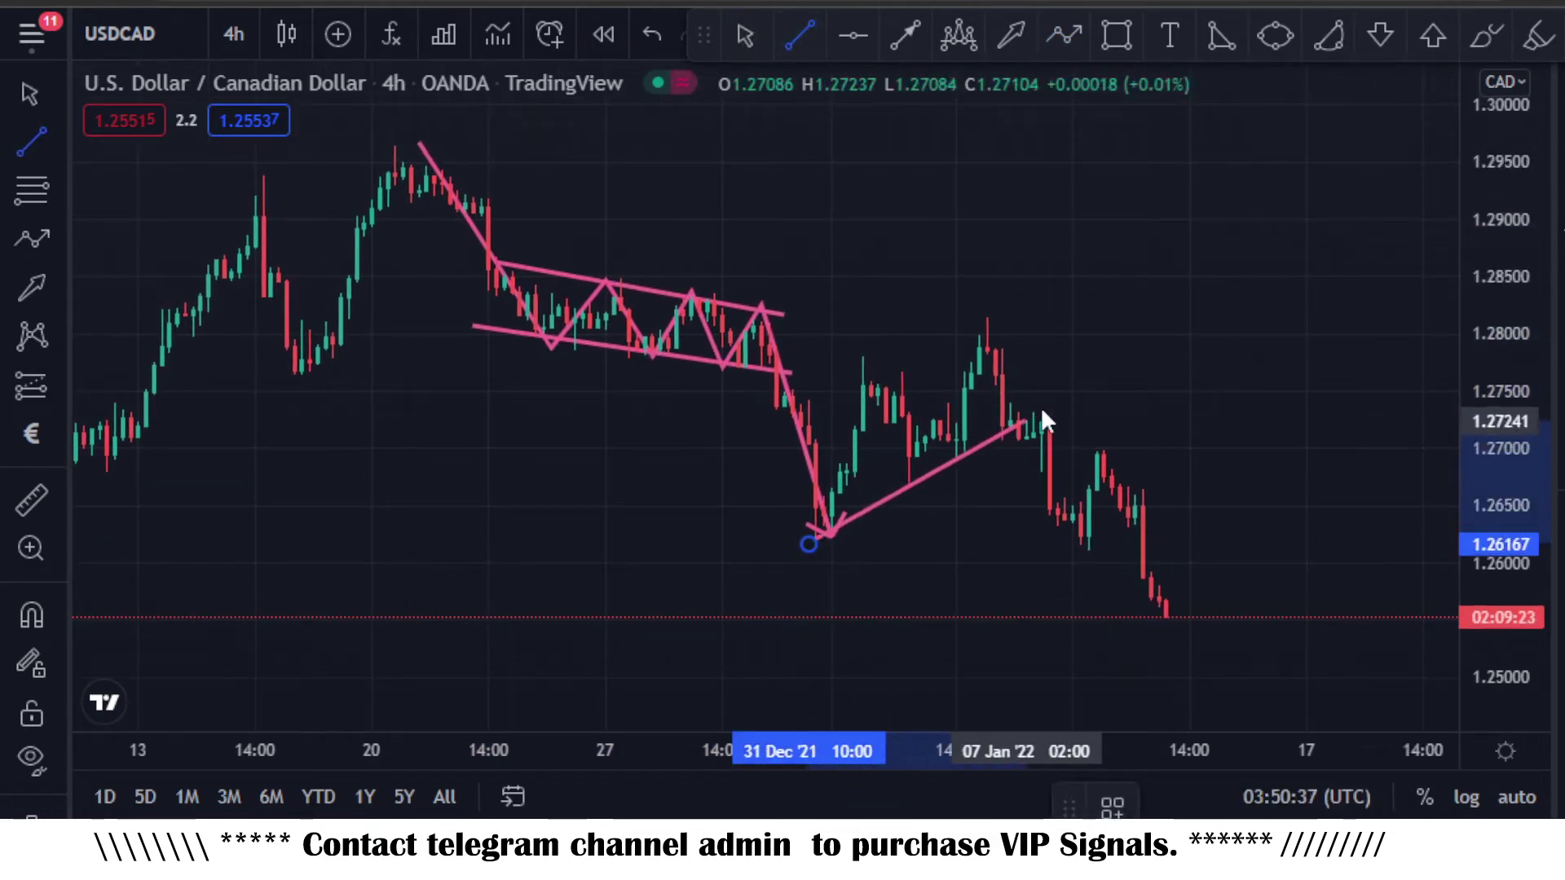
left_click(1057, 393)
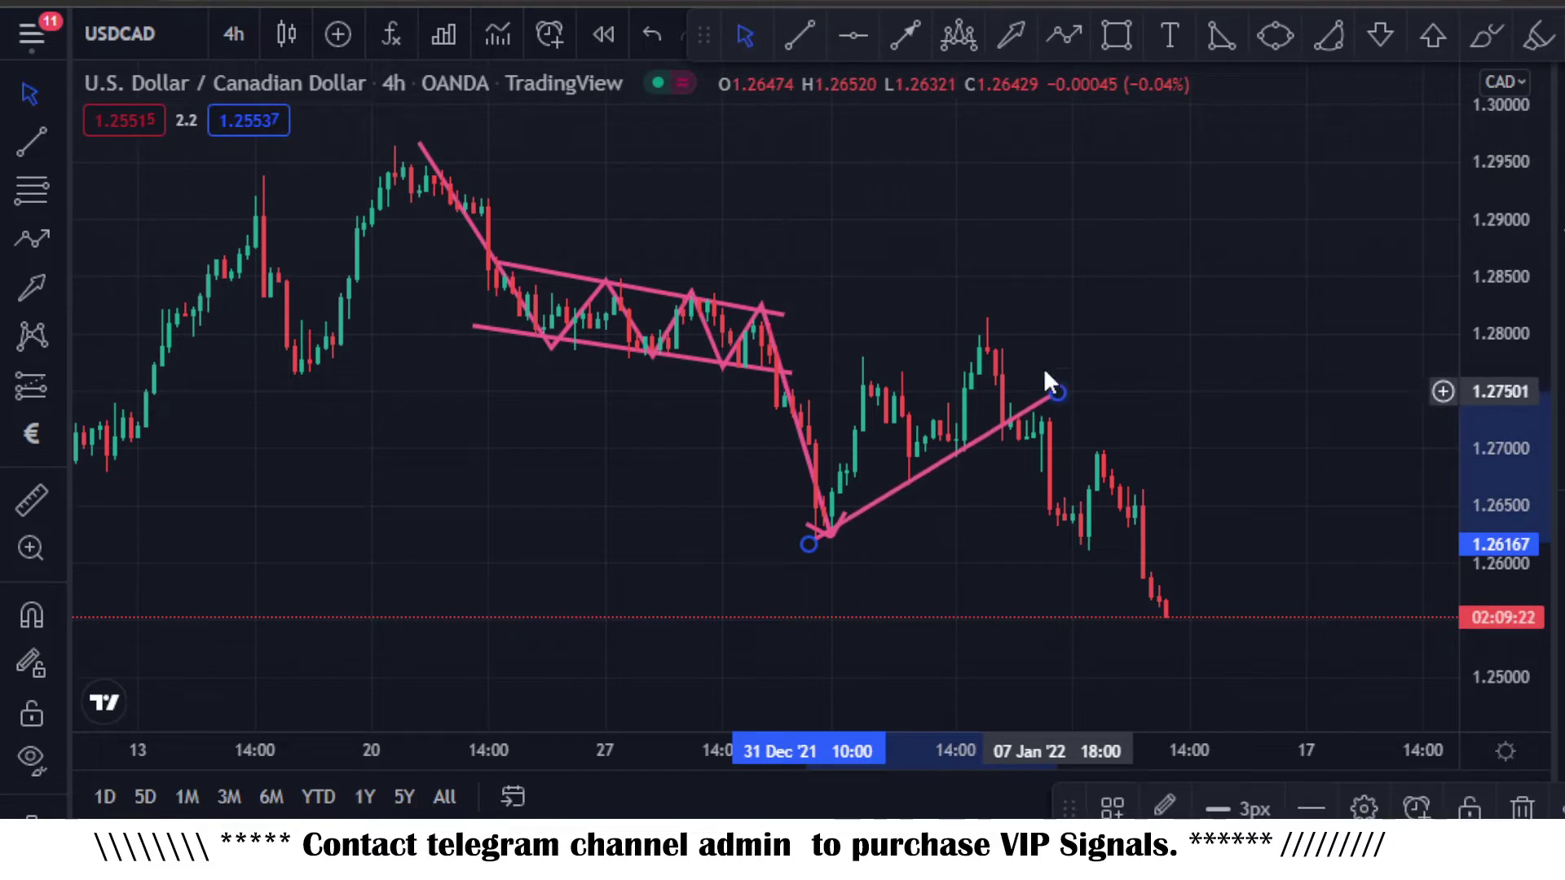
left_click(797, 34)
left_click(776, 418)
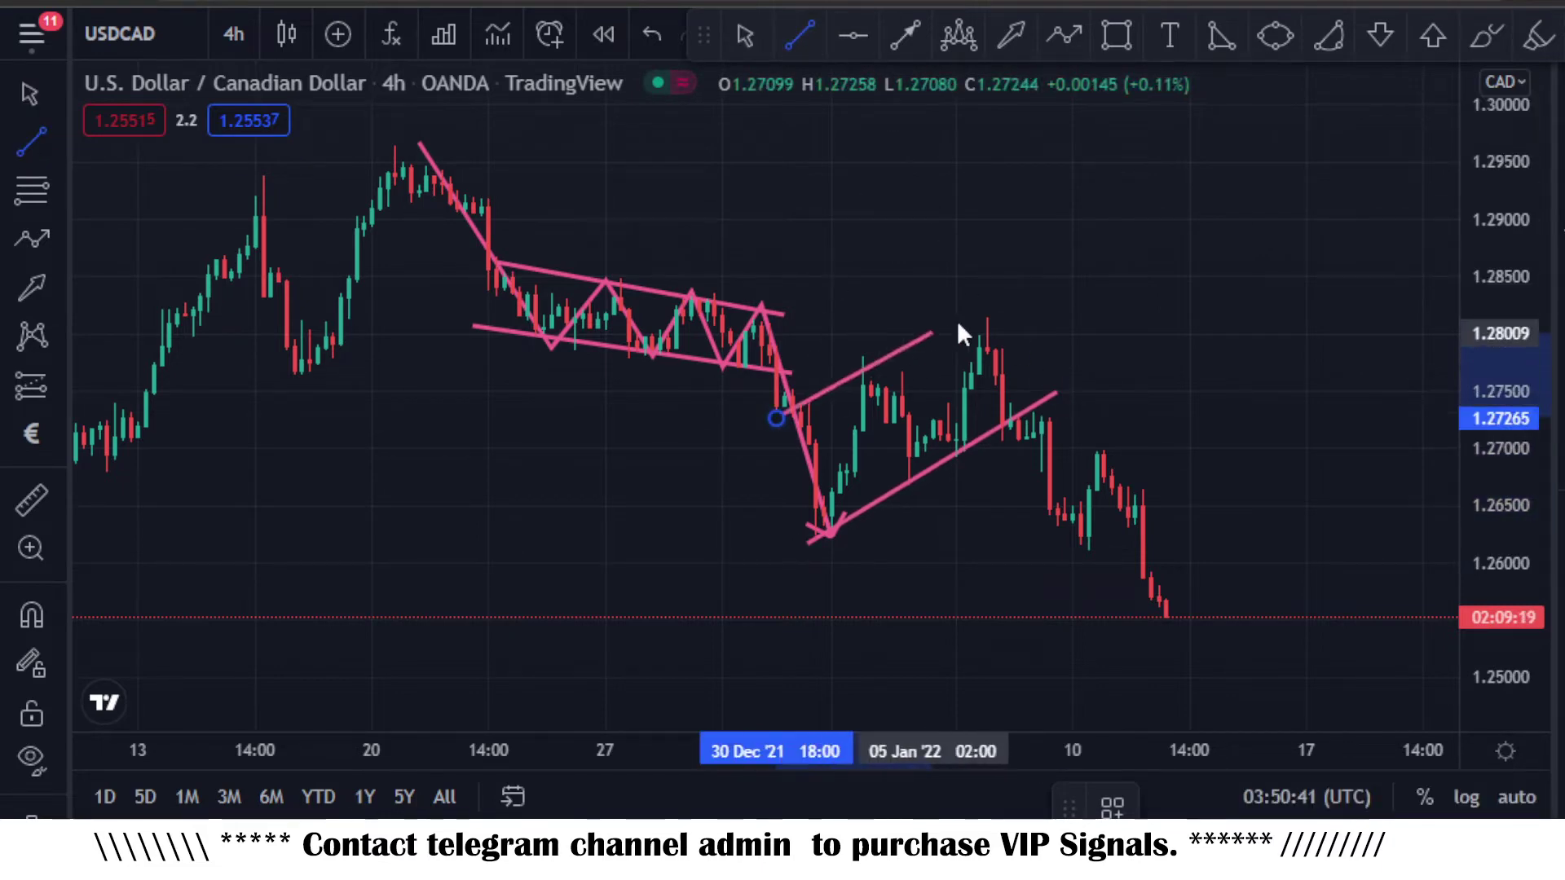
left_click(1006, 303)
left_click(1112, 316)
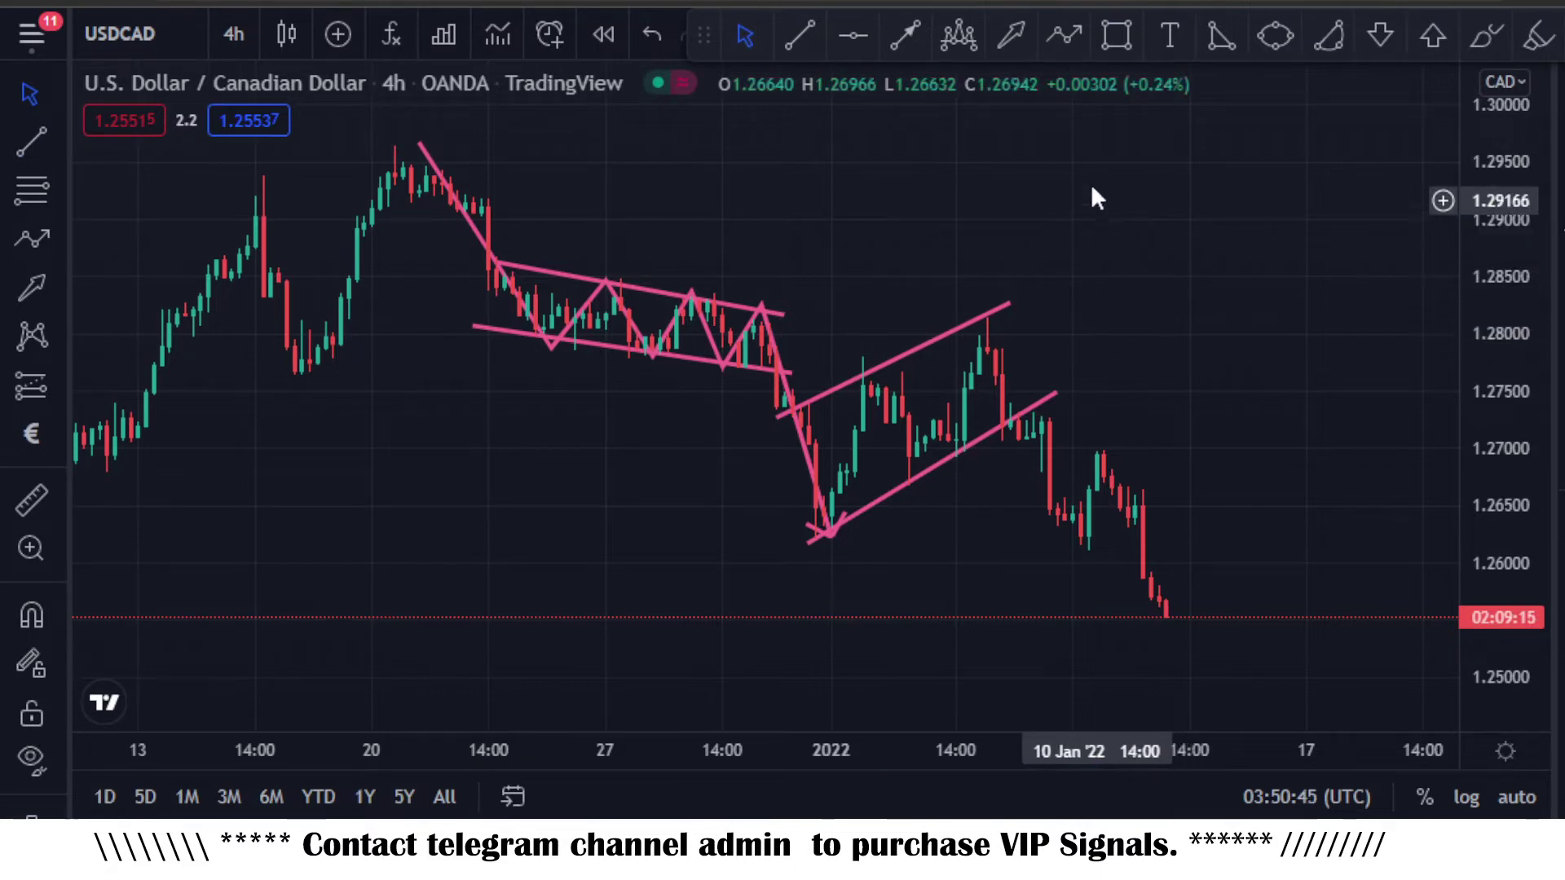
Trace a zigzag arrow path through the rising channel down to the 10 Jan dip
left_click(1069, 35)
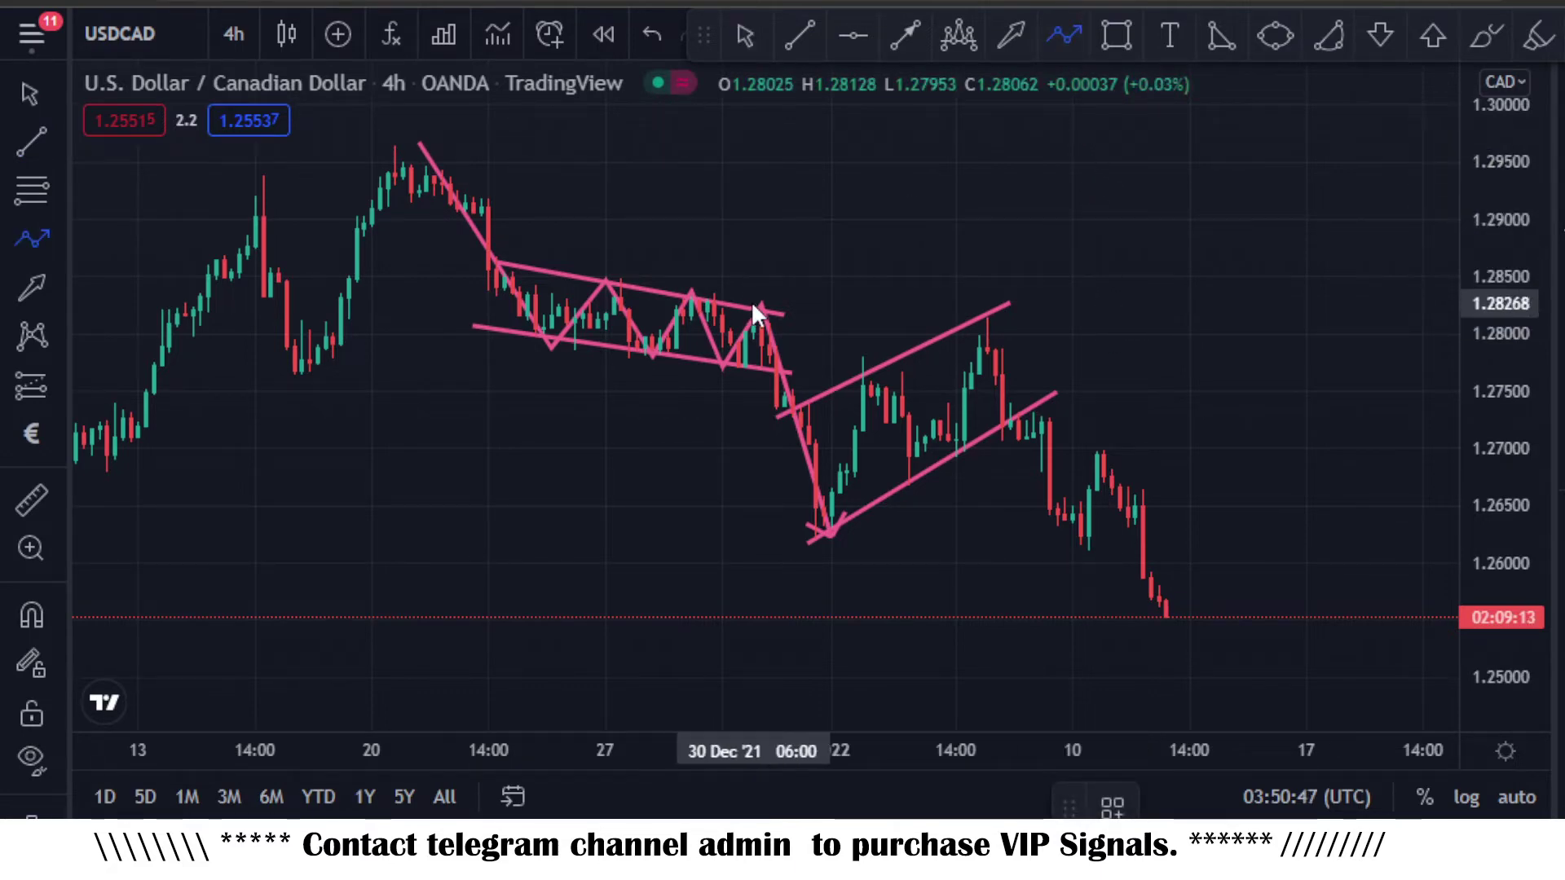
left_click(753, 303)
left_click(830, 534)
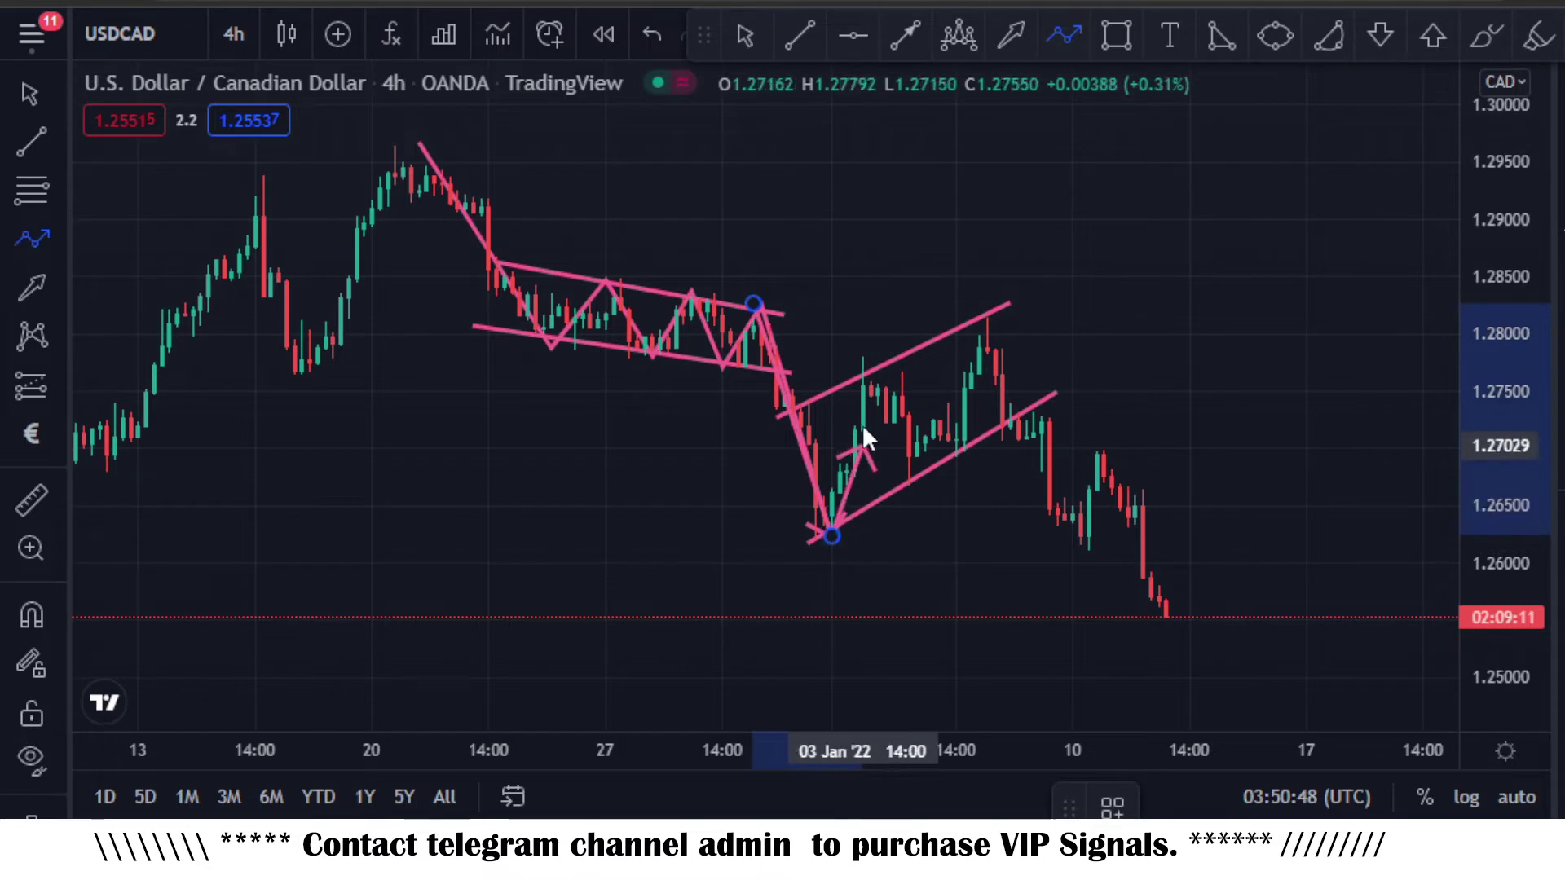
left_click(869, 380)
left_click(931, 472)
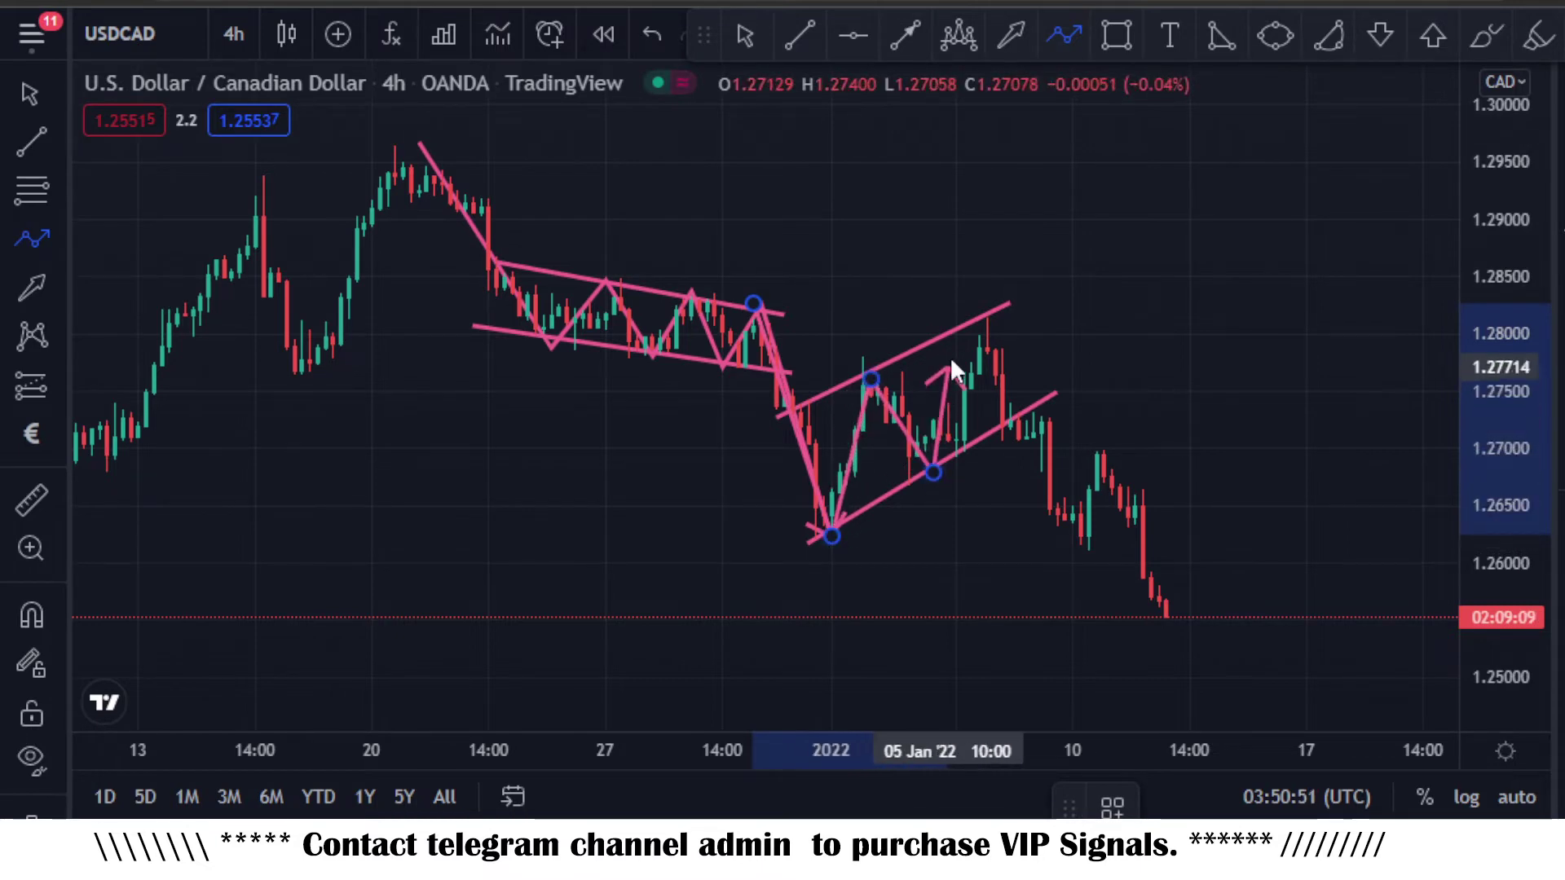
left_click(977, 321)
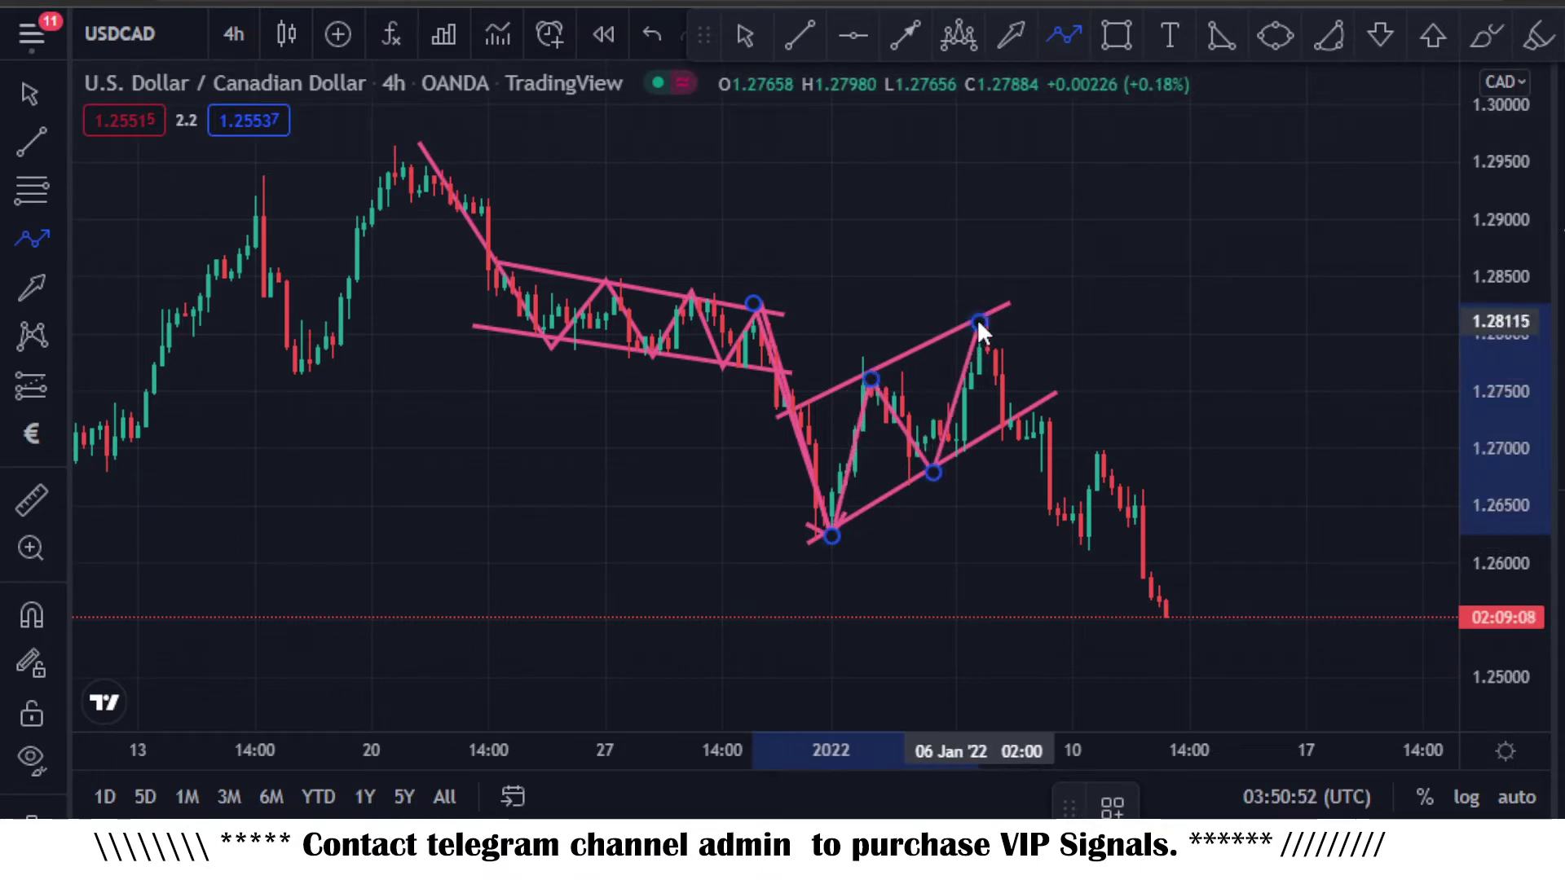
double_click(1072, 553)
left_click(1206, 351)
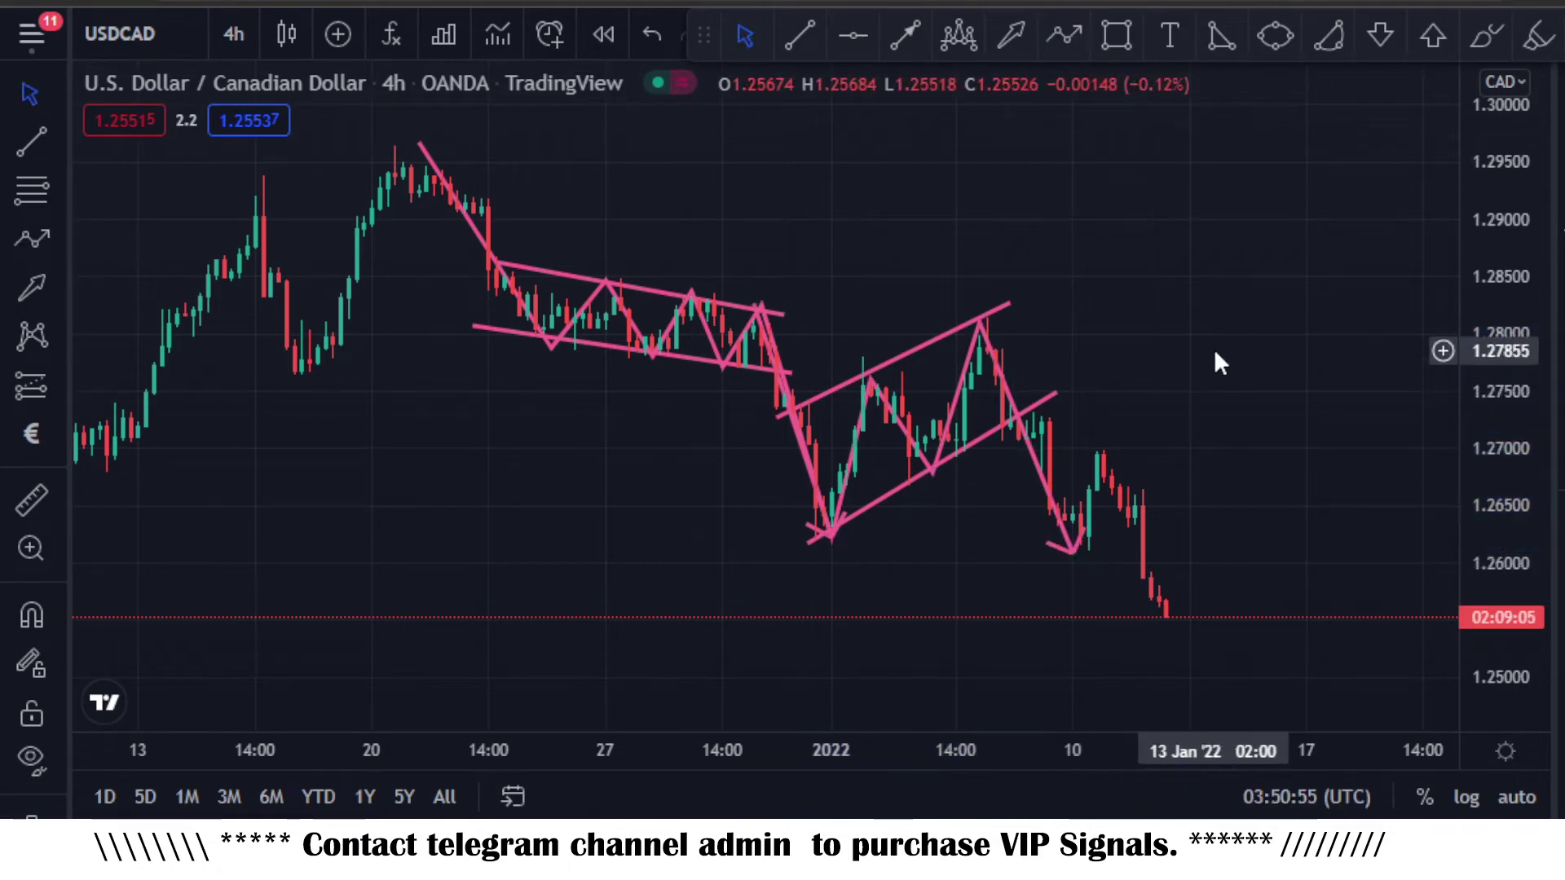
left_click_drag(1215, 349, 1065, 325)
Remove all pink drawings and place a yellow horizontal level at 1.26238
right_click(989, 269)
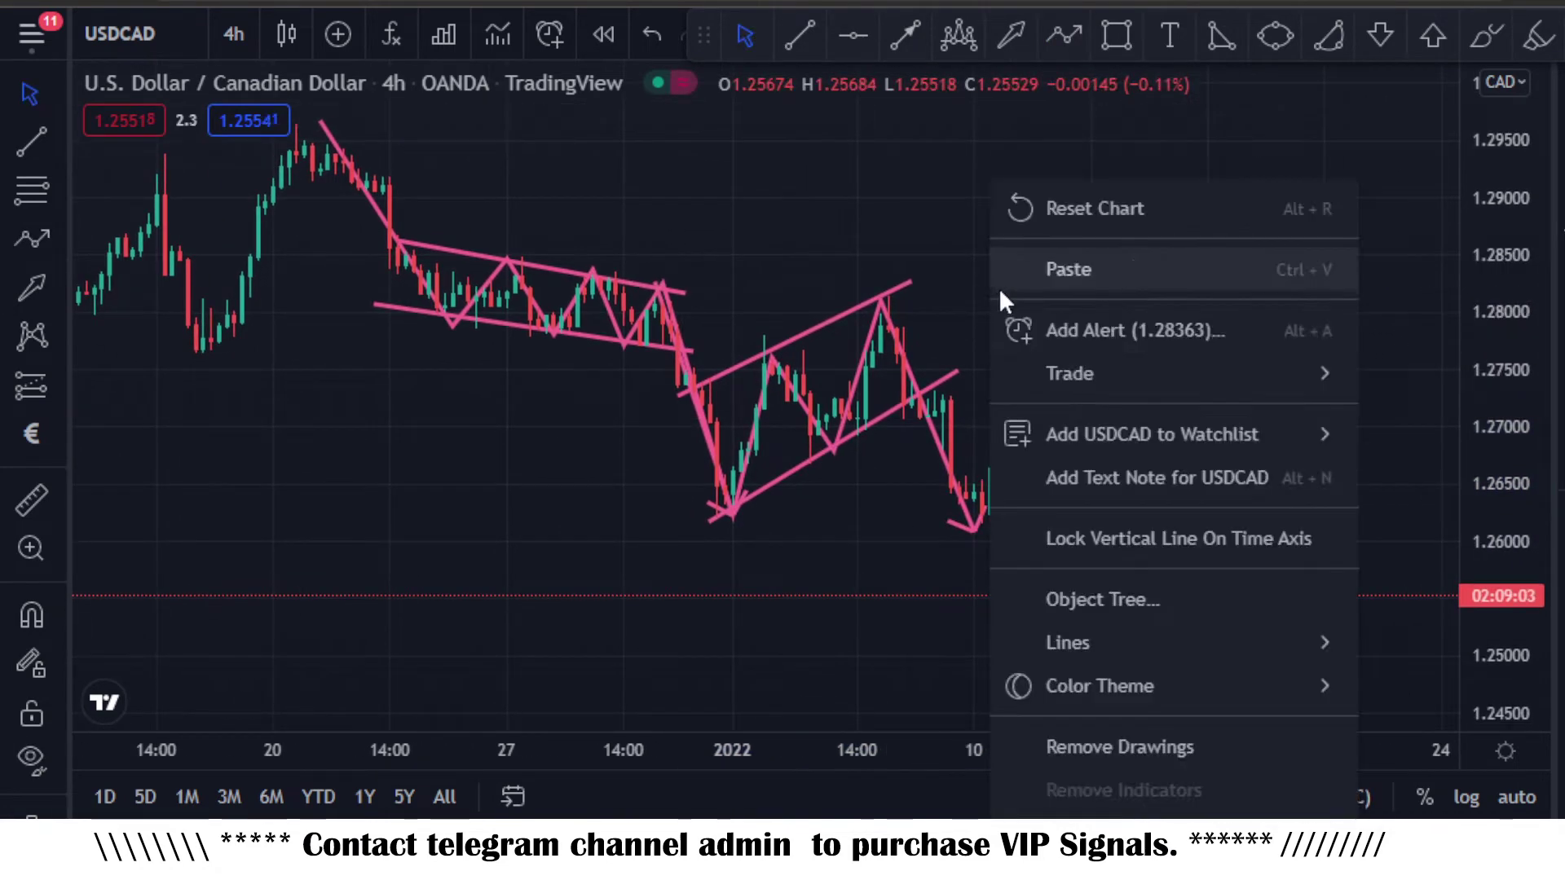
left_click(1084, 762)
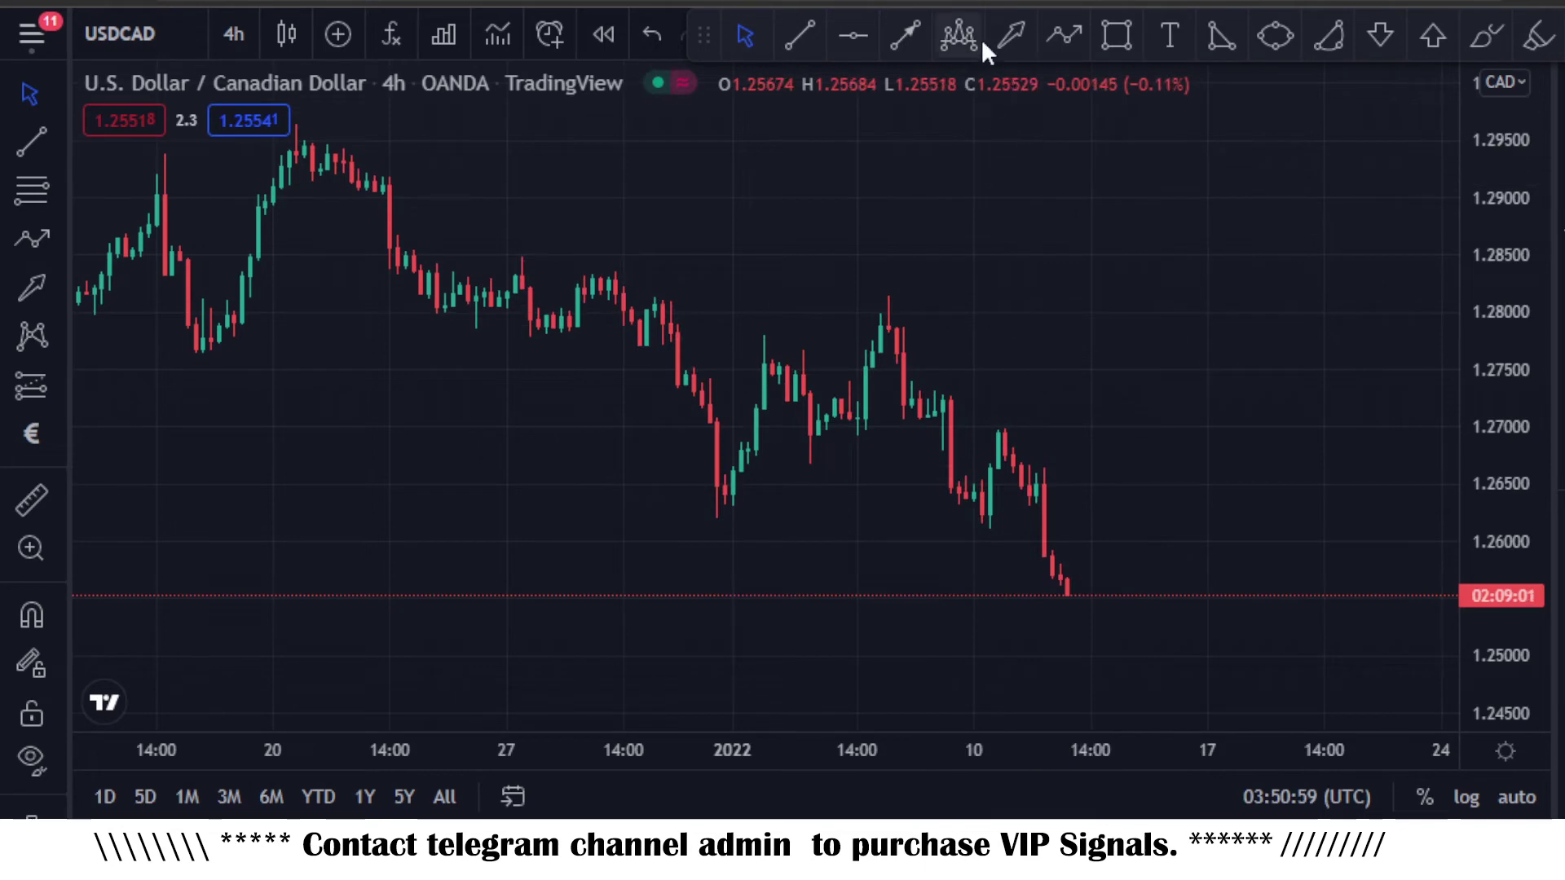
left_click(855, 37)
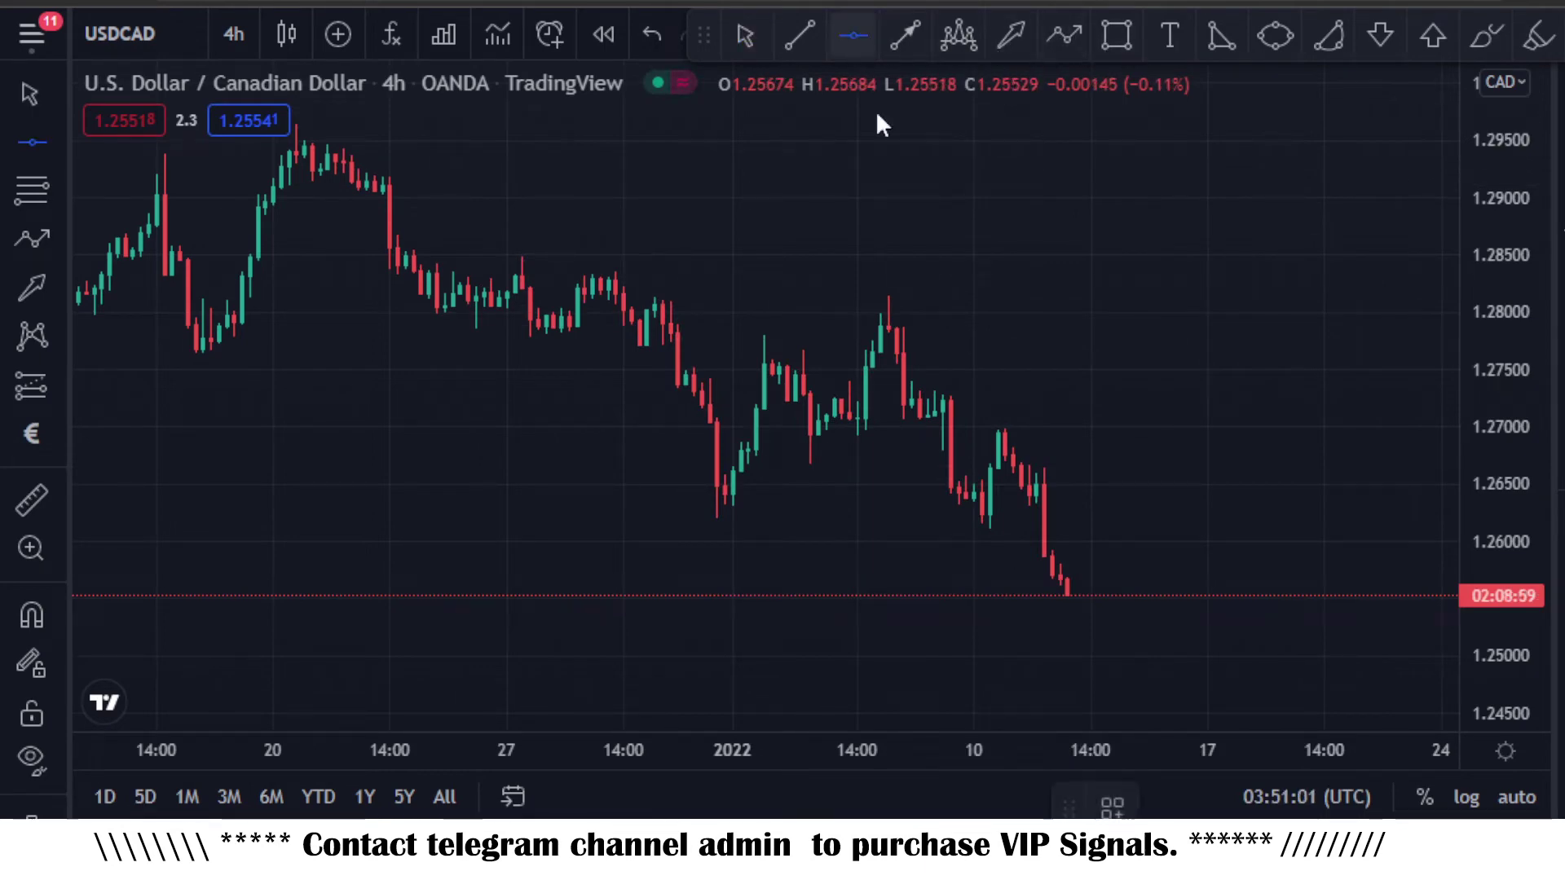
left_click(983, 514)
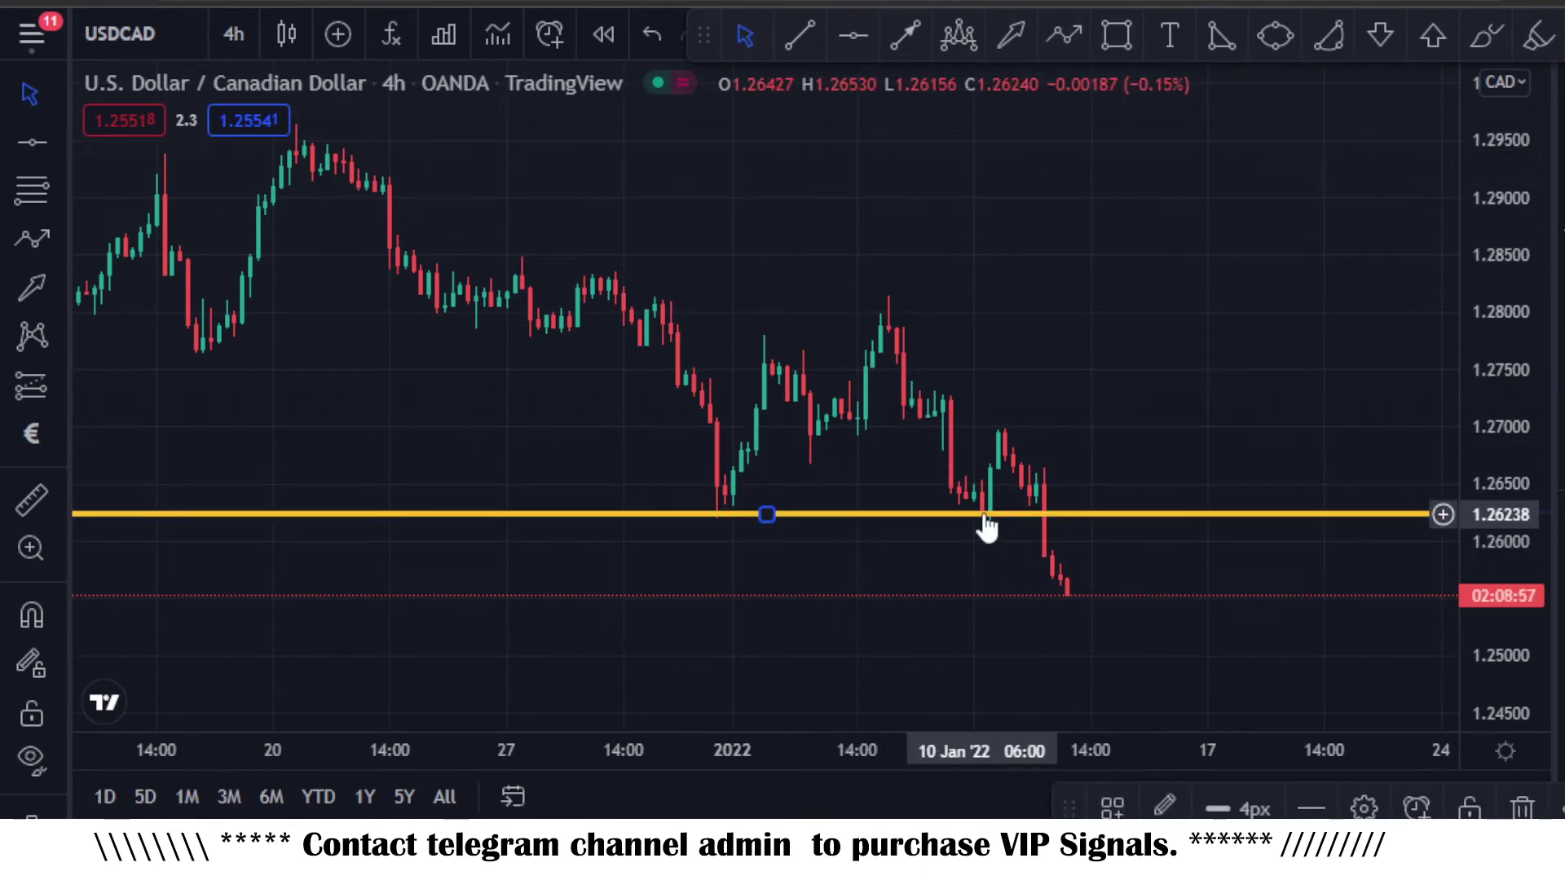
Add a second yellow horizontal level at 1.26946
left_click(1218, 277)
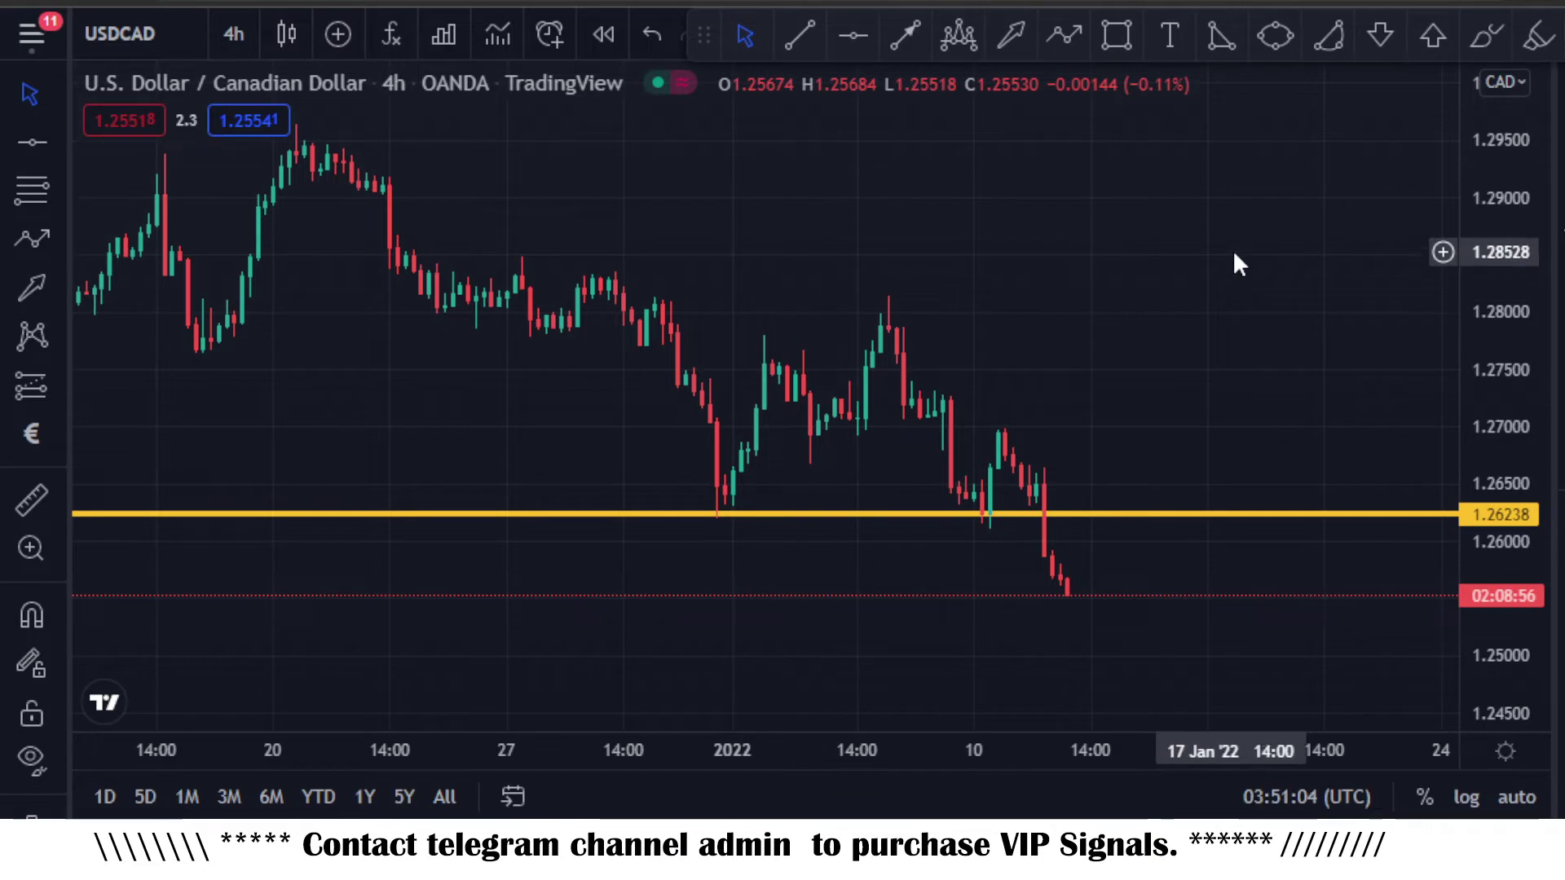
left_click(853, 36)
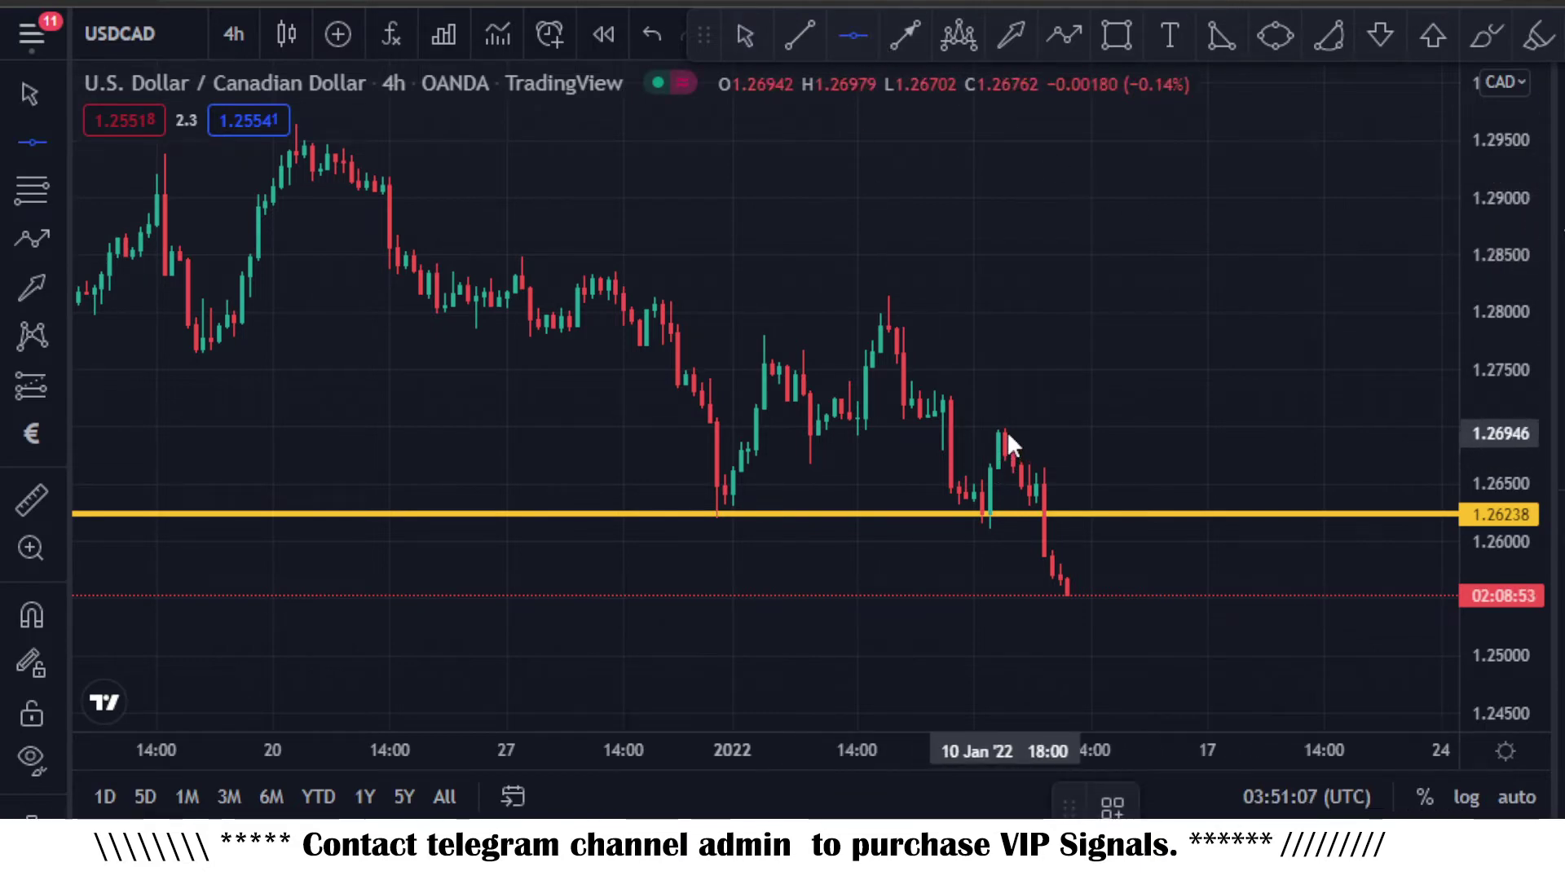
left_click(1006, 432)
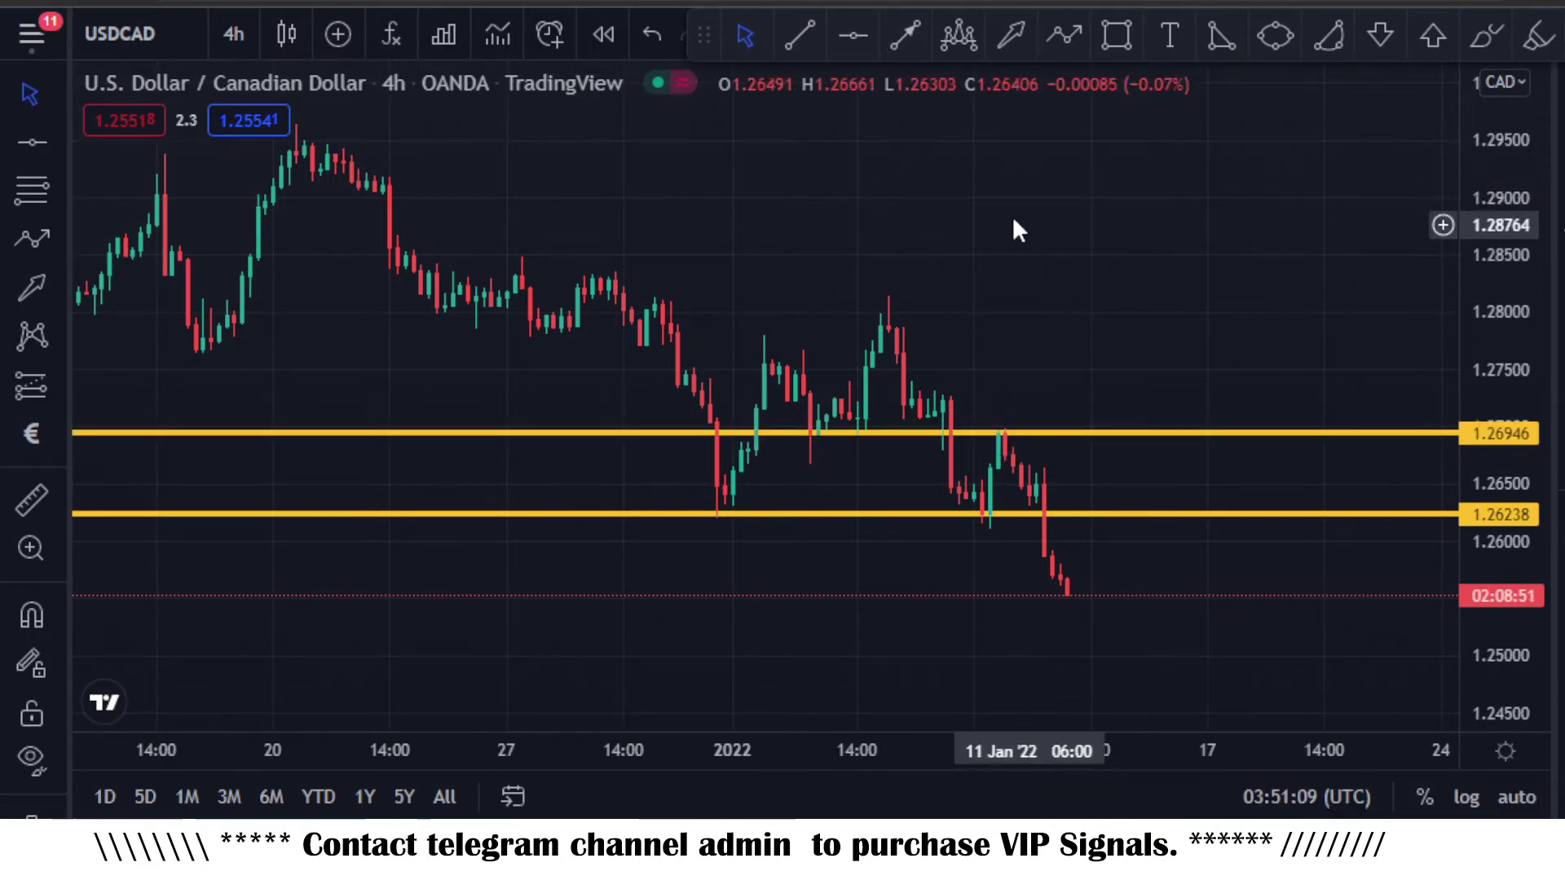
Brush a double-top outline, a neckline along the upper level, touch circles and a rise
left_click(1483, 42)
mouse_move(714, 515)
left_mouse_down()
mouse_move(778, 331)
mouse_move(817, 437)
mouse_move(882, 288)
mouse_move(975, 522)
left_mouse_up()
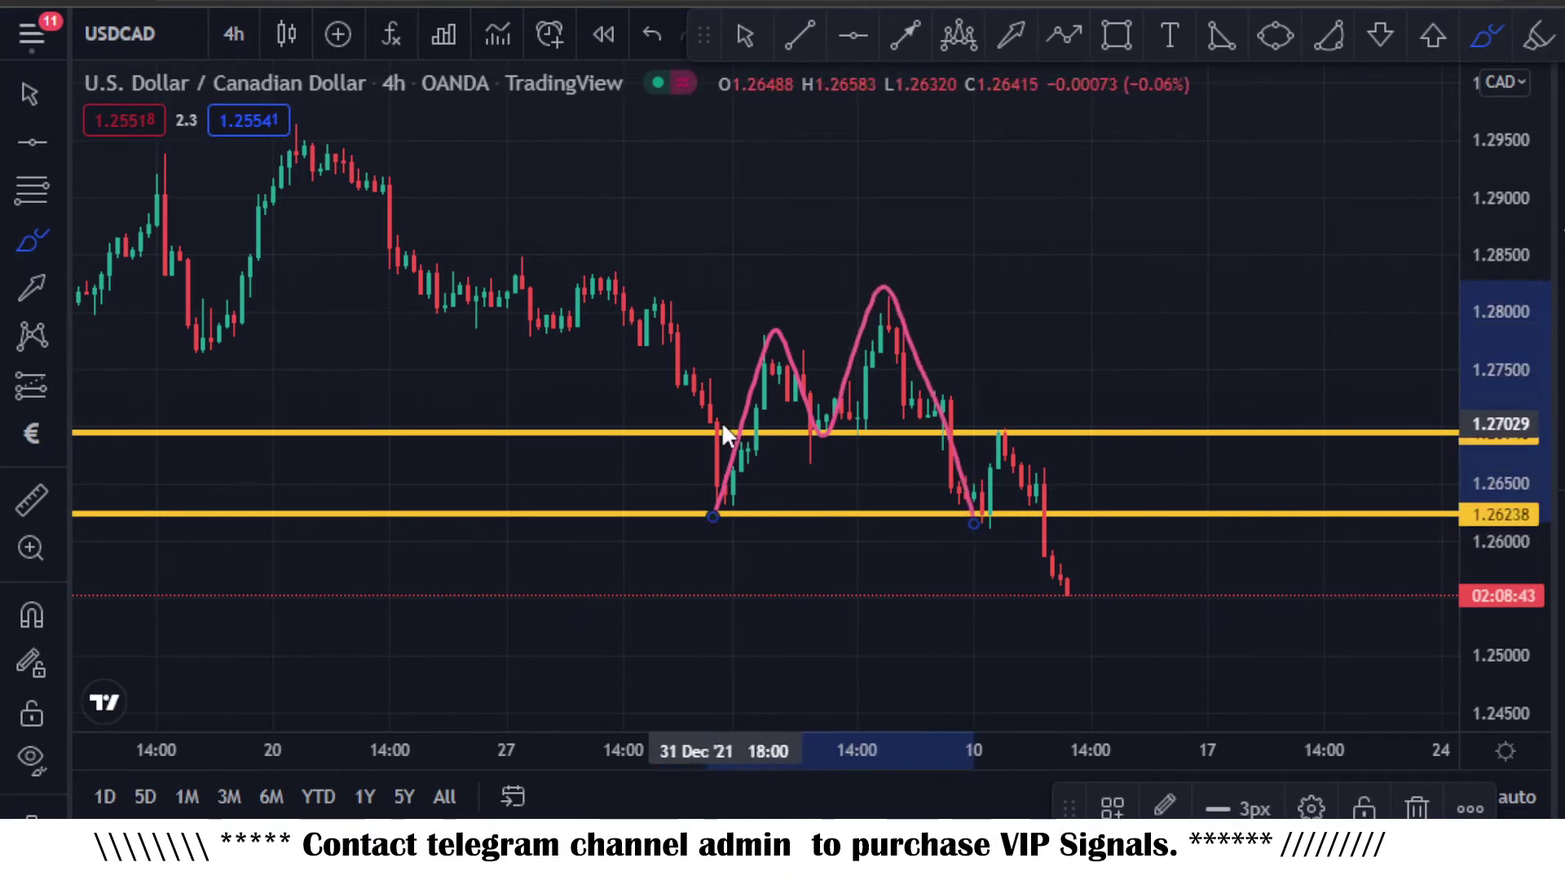
left_click_drag(728, 424, 1105, 433)
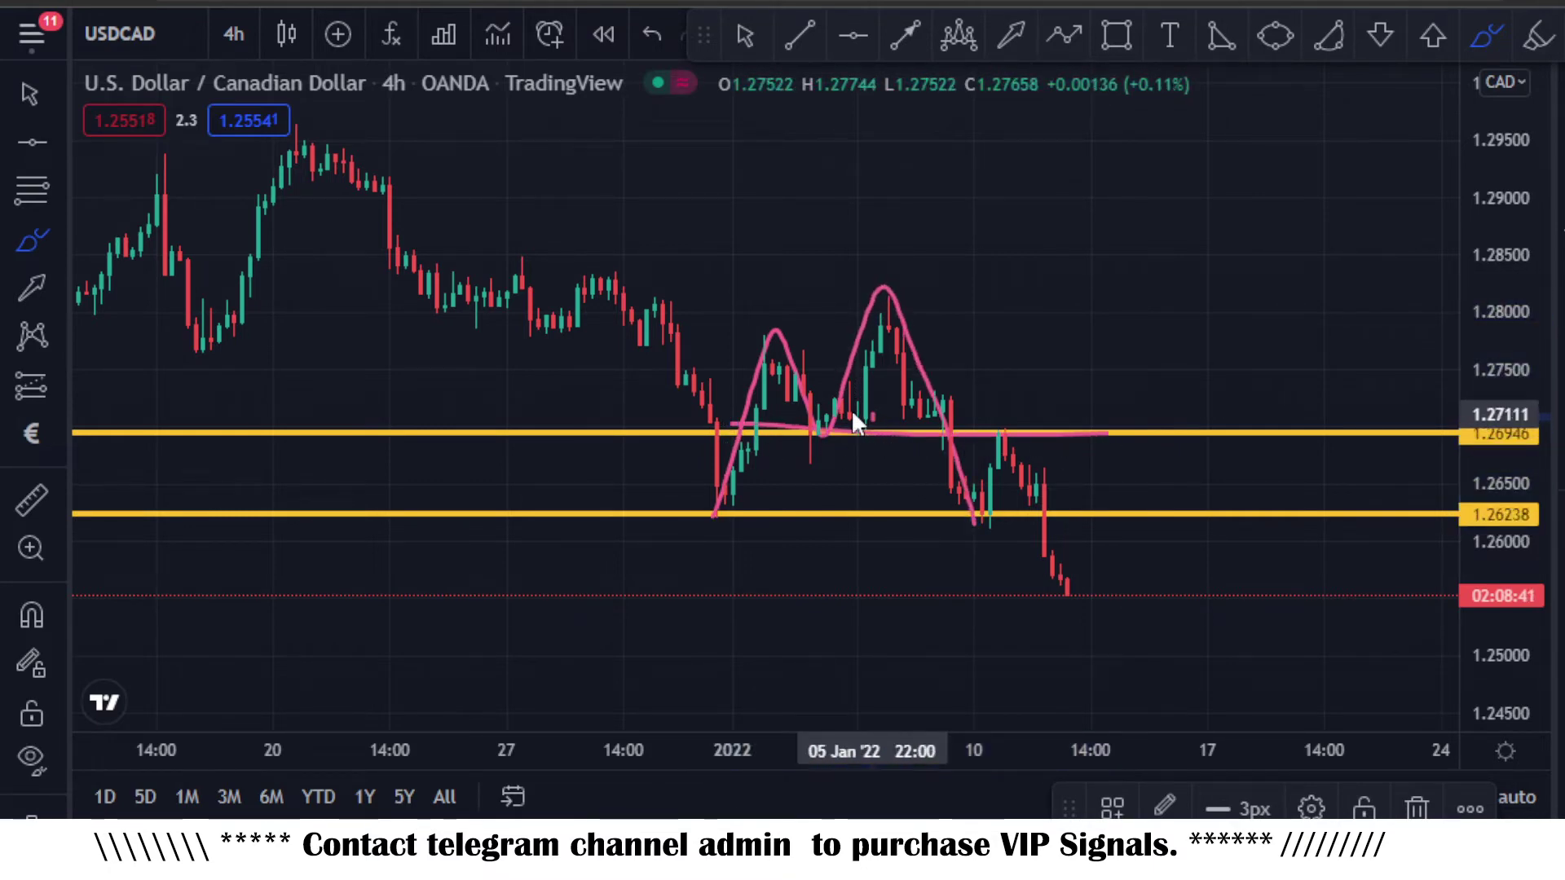
left_click_drag(818, 444, 807, 431)
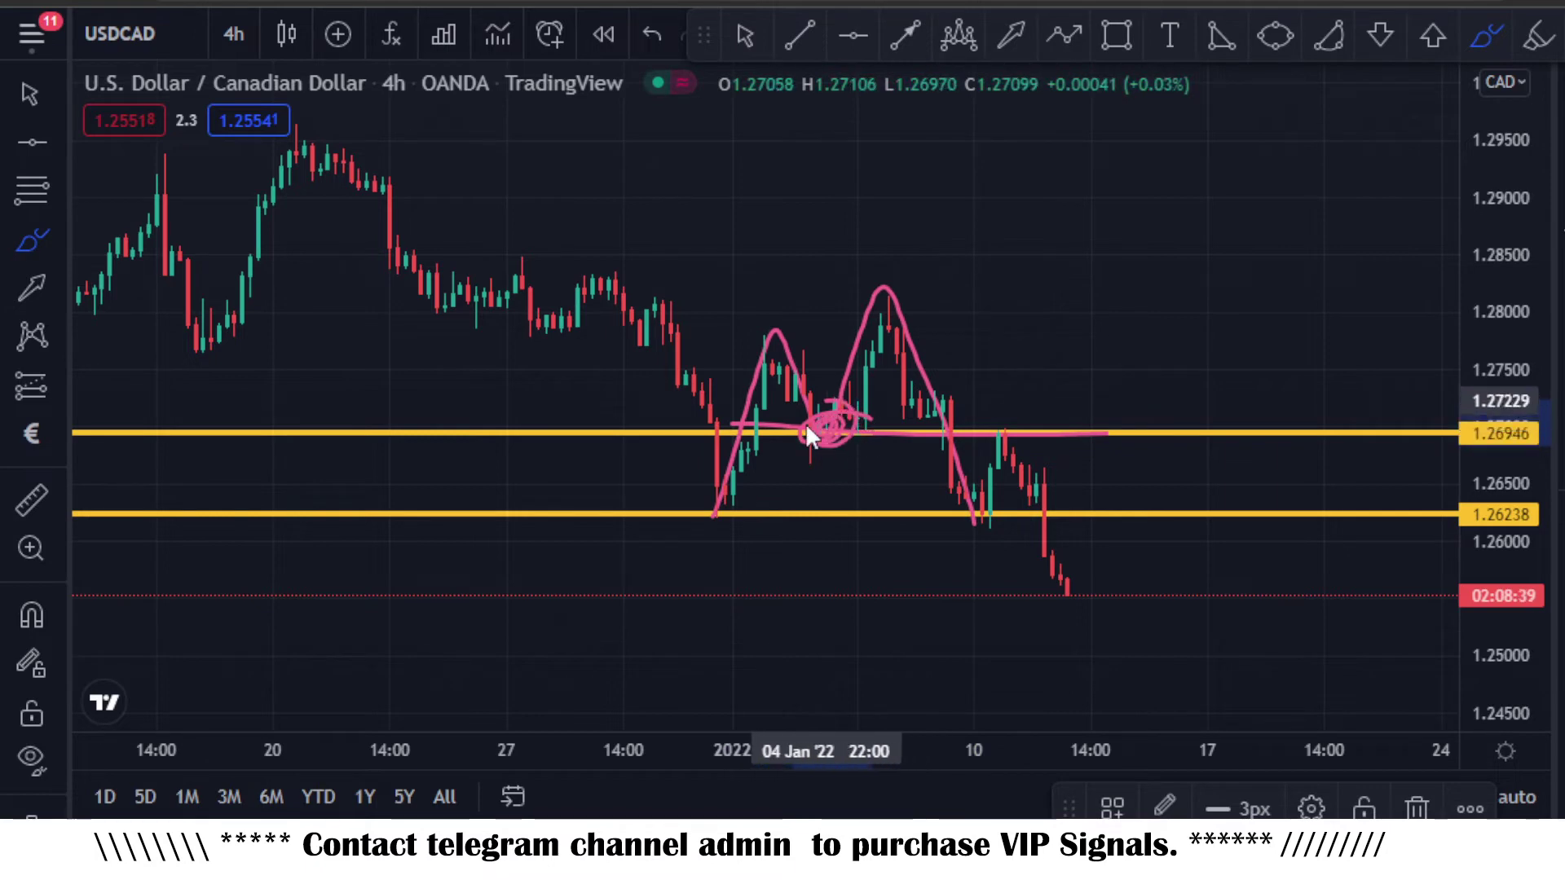
mouse_move(984, 521)
left_mouse_down()
mouse_move(1021, 436)
mouse_move(1024, 450)
mouse_move(985, 447)
mouse_move(1028, 426)
mouse_move(1066, 625)
mouse_move(1191, 480)
left_mouse_up()
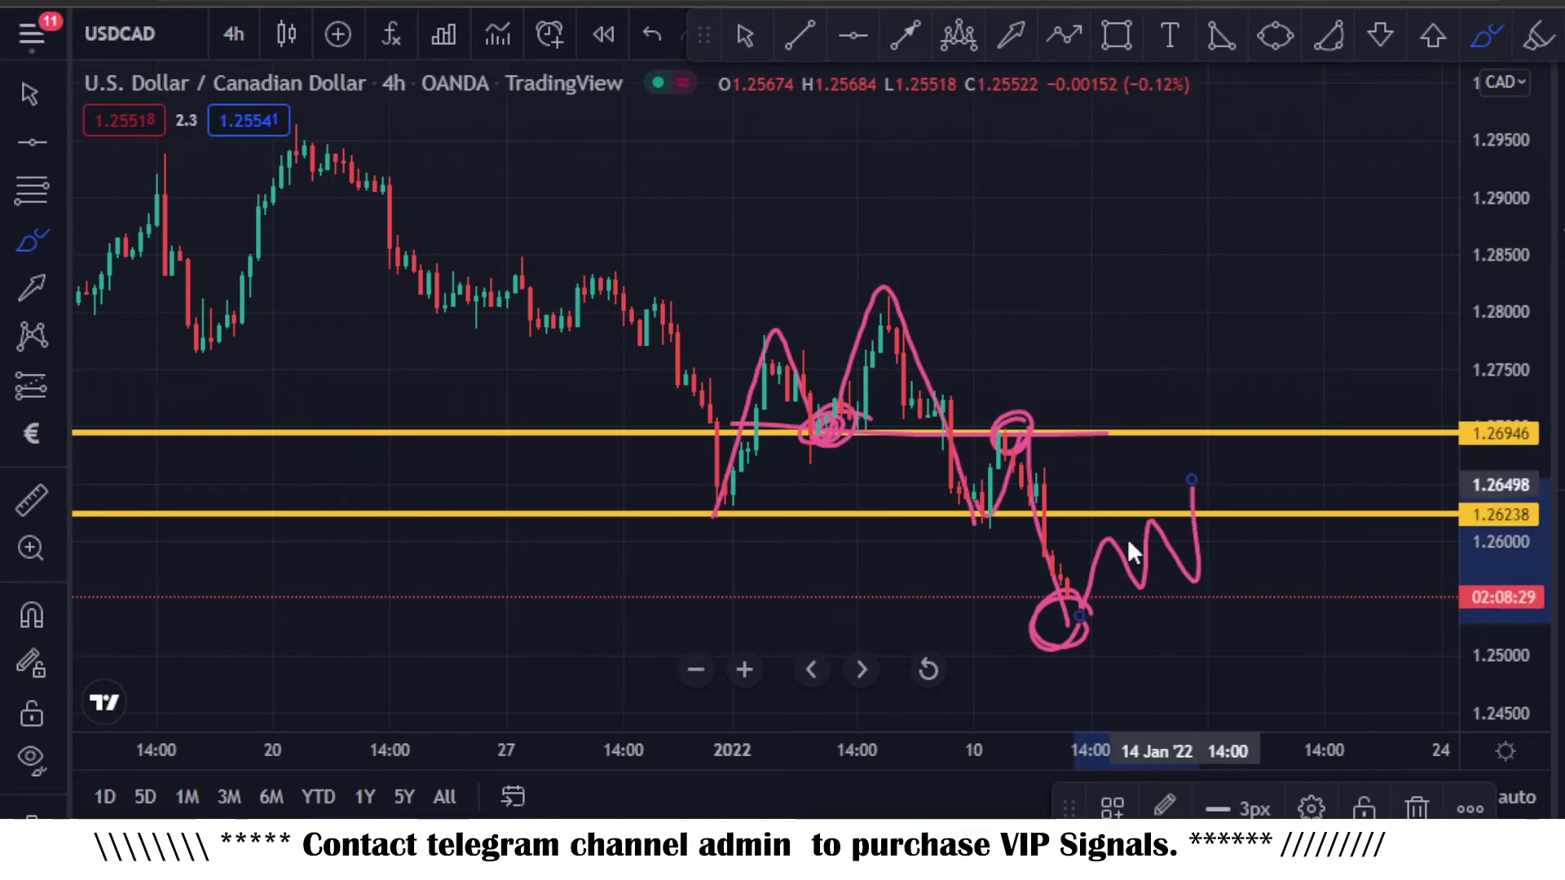
Brush a projected channel below price with downward and upward arrow paths
left_click_drag(1033, 582, 1192, 473)
left_click_drag(1082, 658, 1218, 554)
mouse_move(1193, 474)
left_mouse_down()
mouse_move(1270, 697)
mouse_move(1255, 697)
mouse_move(1302, 660)
left_mouse_up()
mouse_move(1067, 648)
left_mouse_down()
mouse_move(1192, 266)
mouse_move(1128, 332)
left_mouse_up()
left_click_drag(1192, 269, 1194, 364)
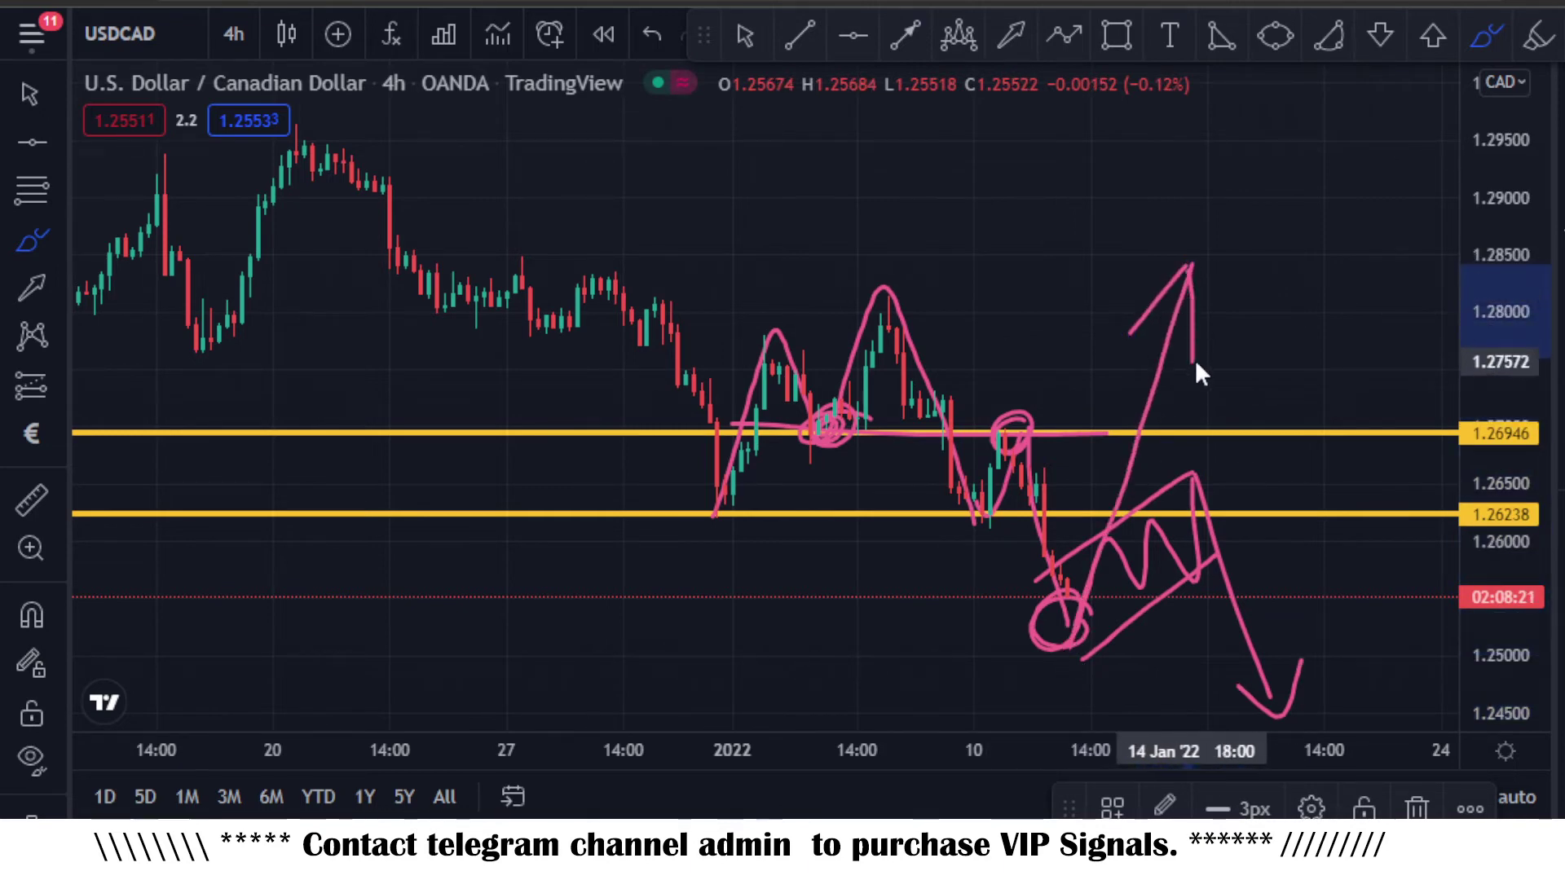
Undo every pink brush stroke, keeping only the 1.26238 and 1.26946 yellow levels
left_click(657, 38)
left_click(657, 38)
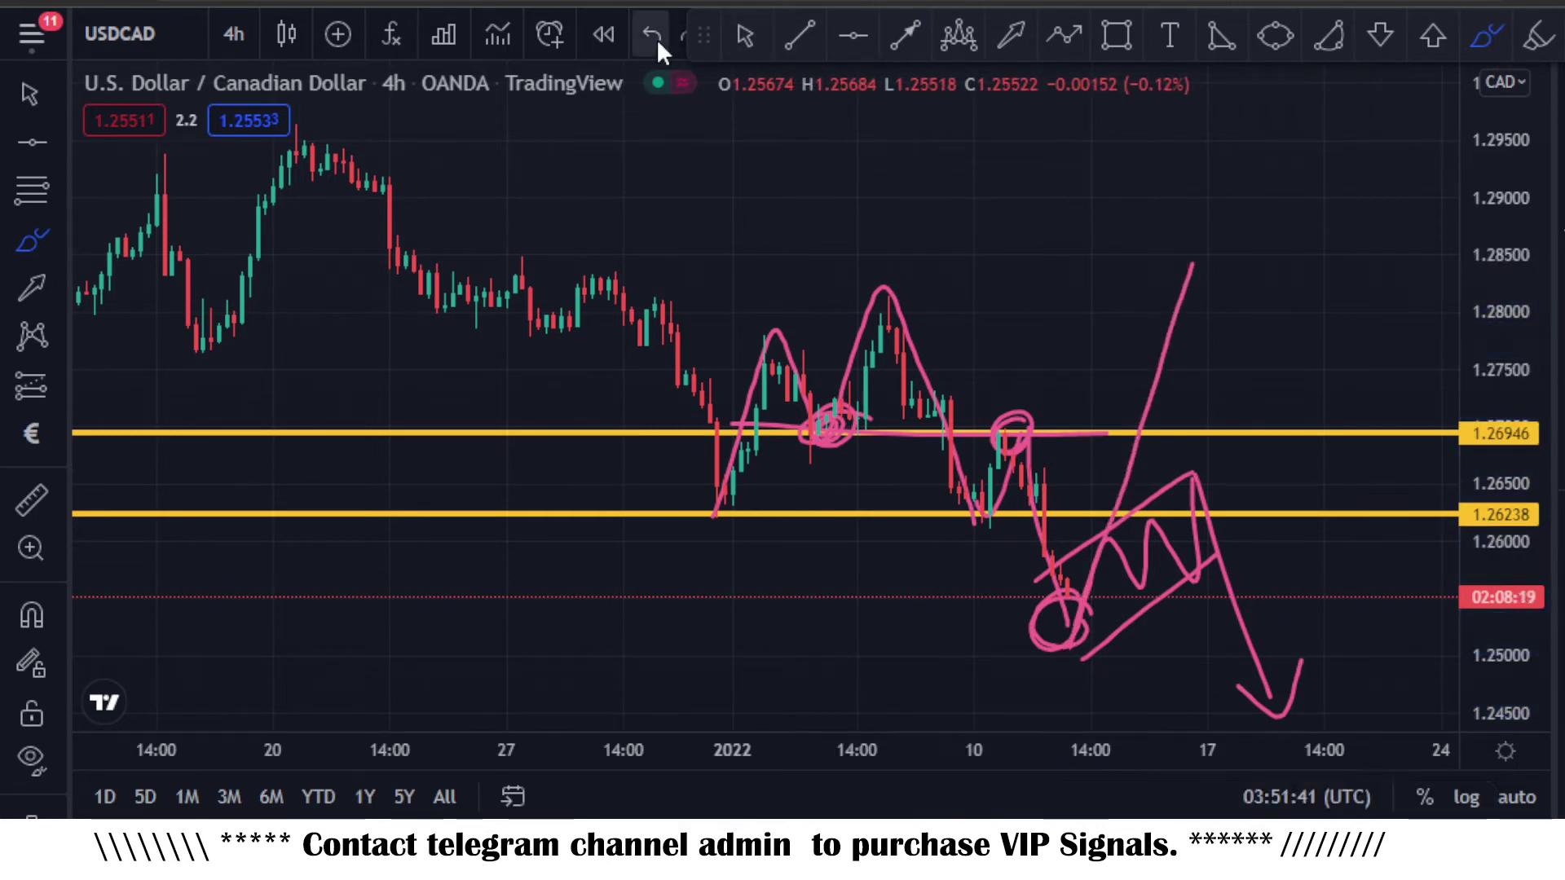
left_click(657, 37)
left_click(657, 37)
left_click(657, 37)
left_click(657, 38)
left_click(657, 37)
left_click(657, 37)
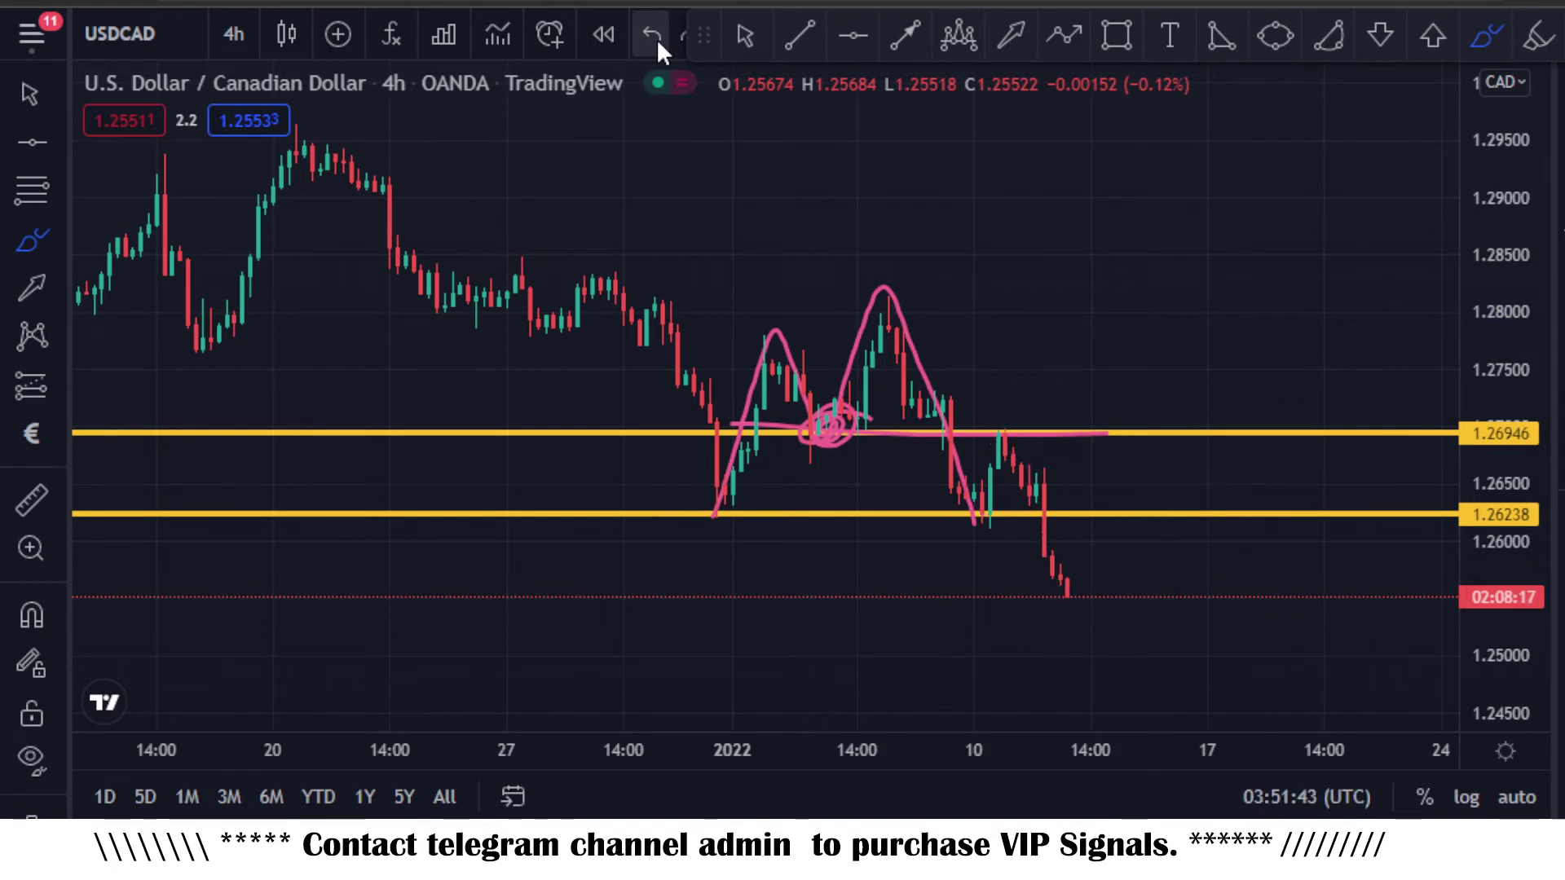
left_click(657, 37)
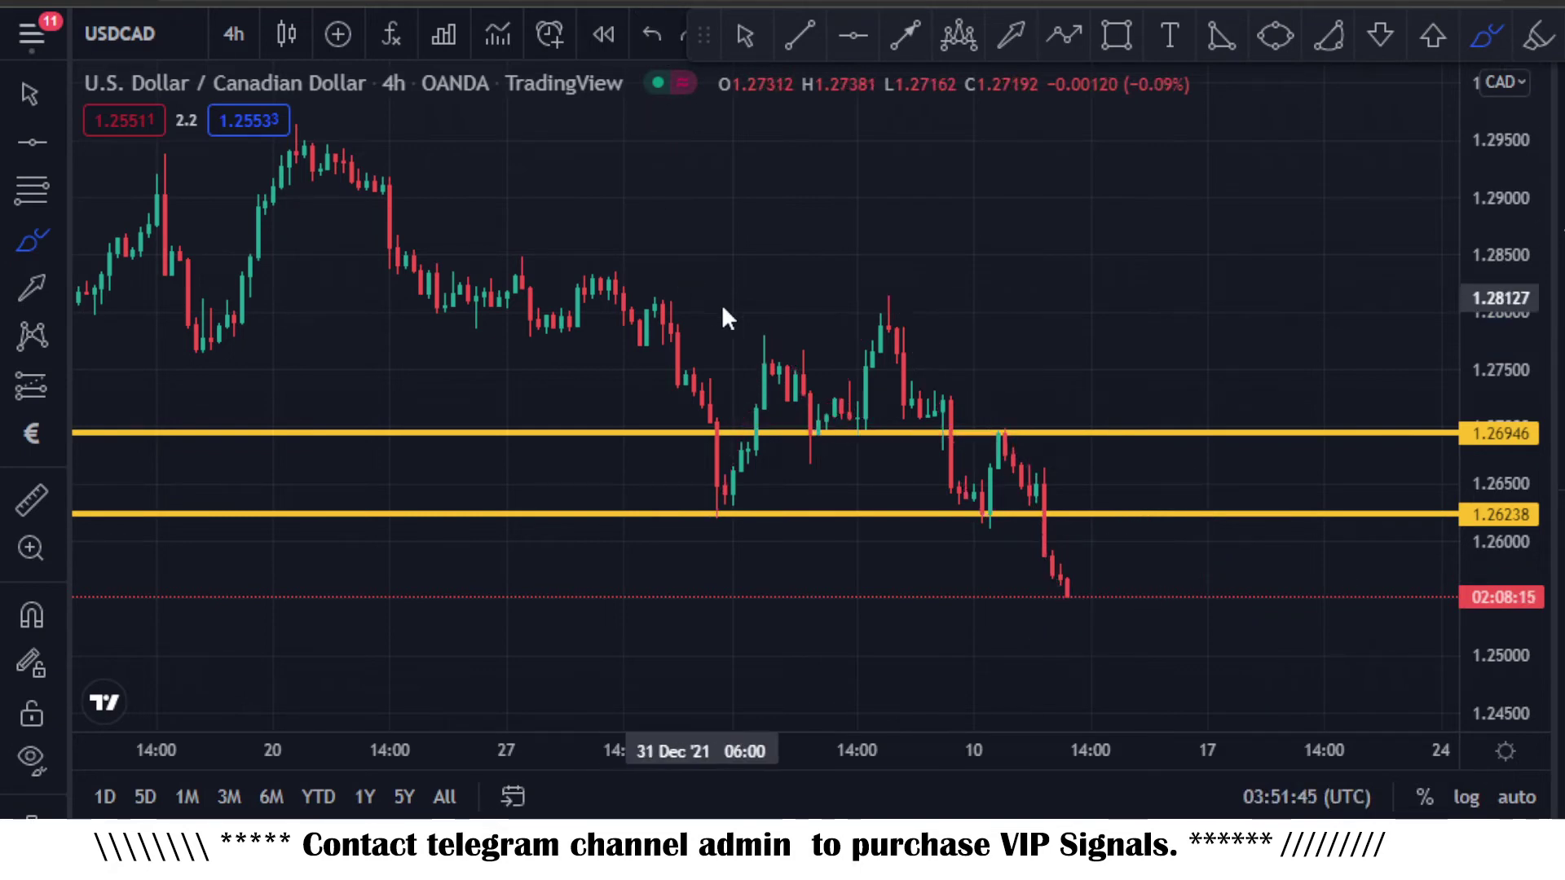
scroll(911, 379, "up", 1)
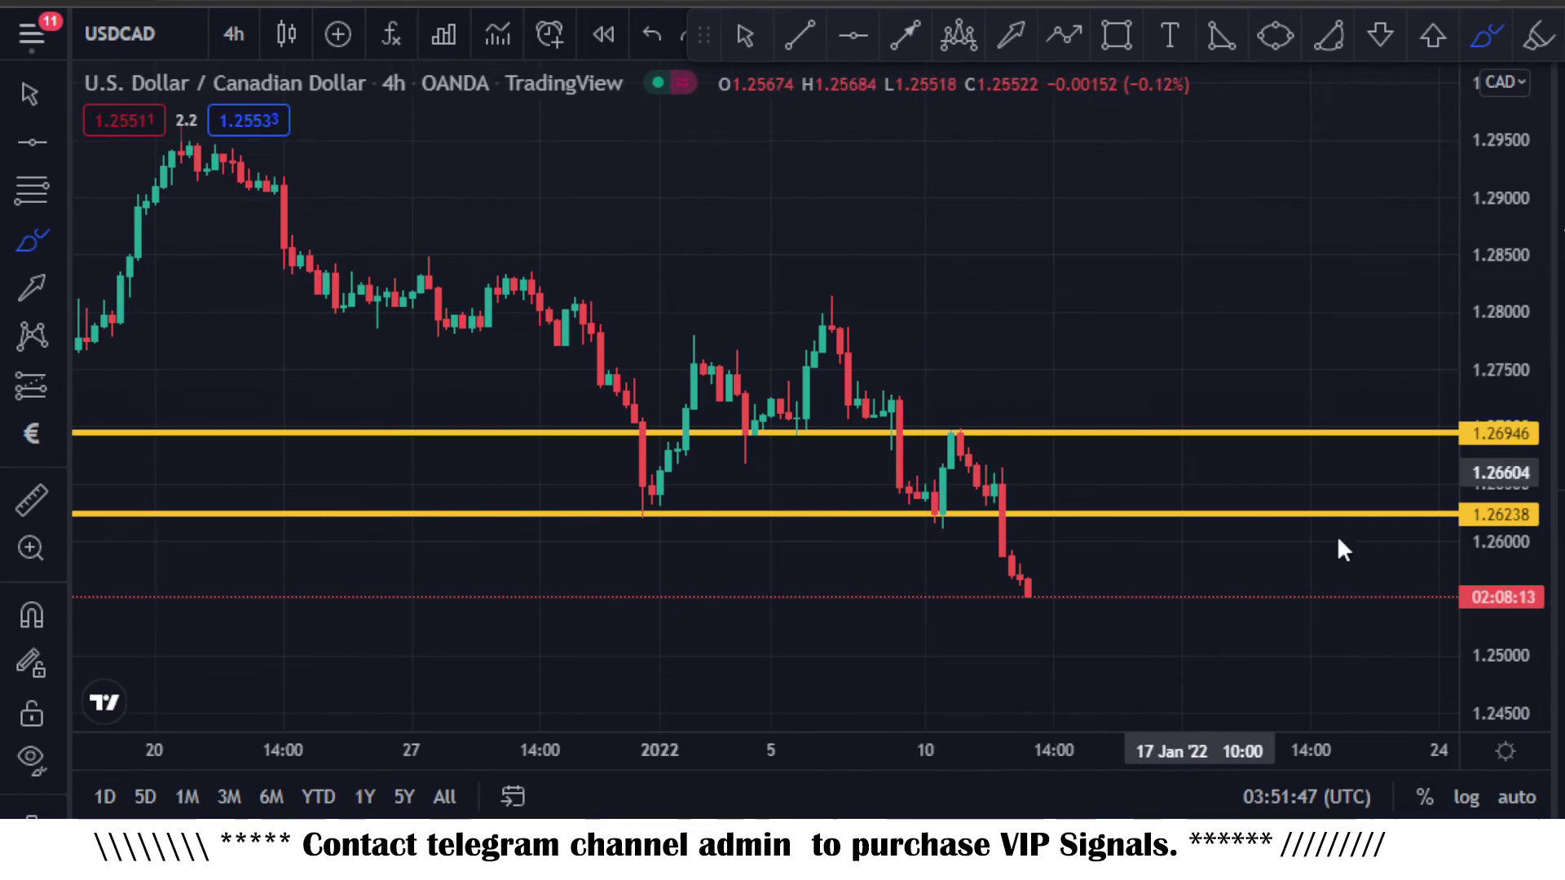
left_click_drag(1505, 603, 1506, 550)
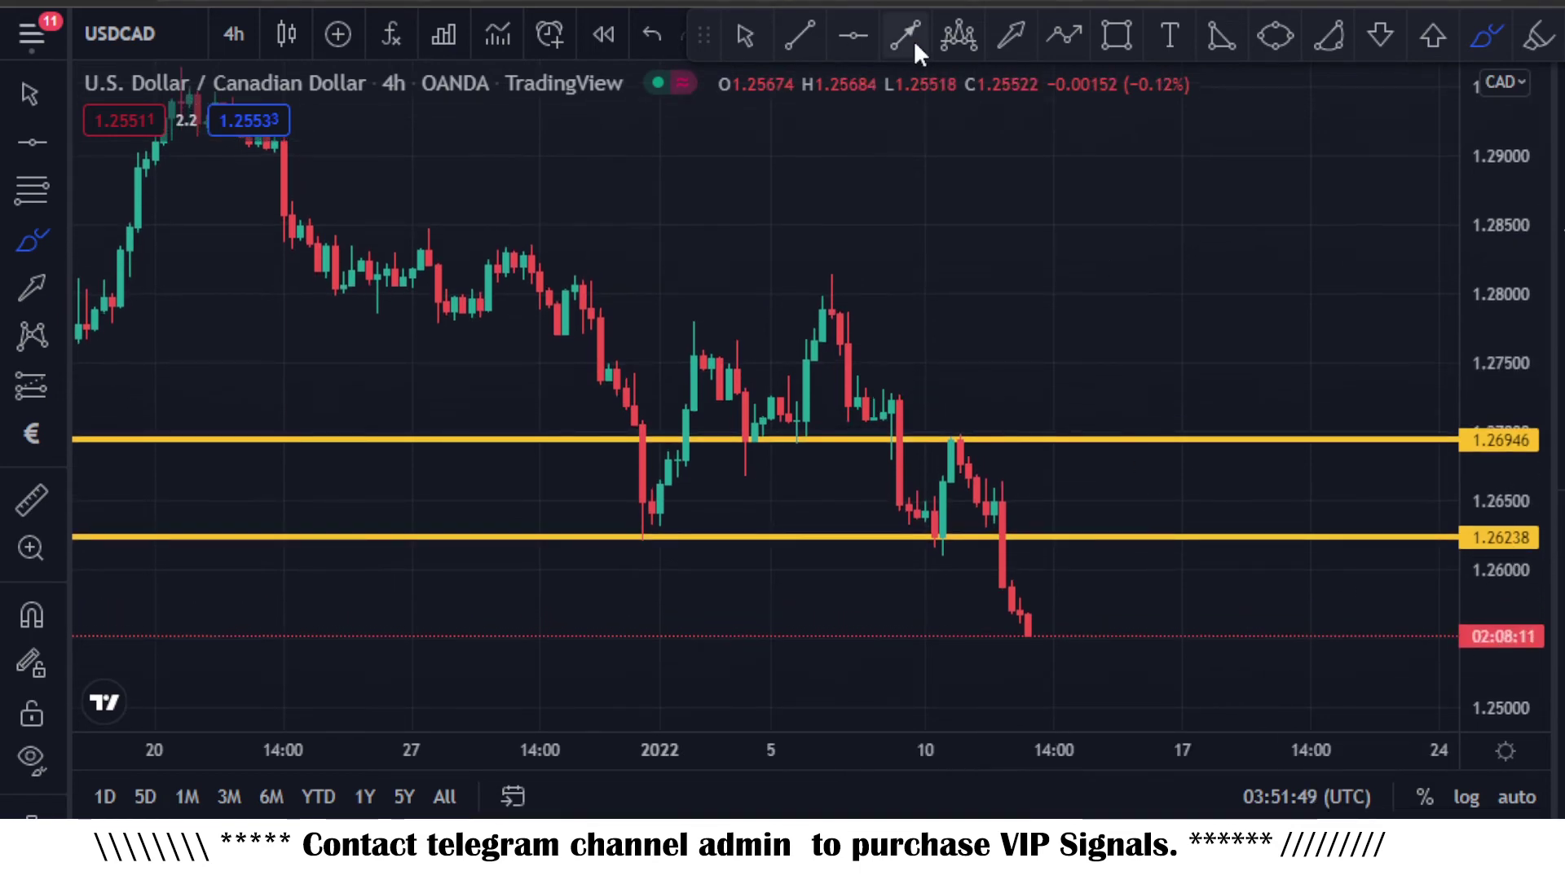
left_click_drag(1043, 340, 968, 223)
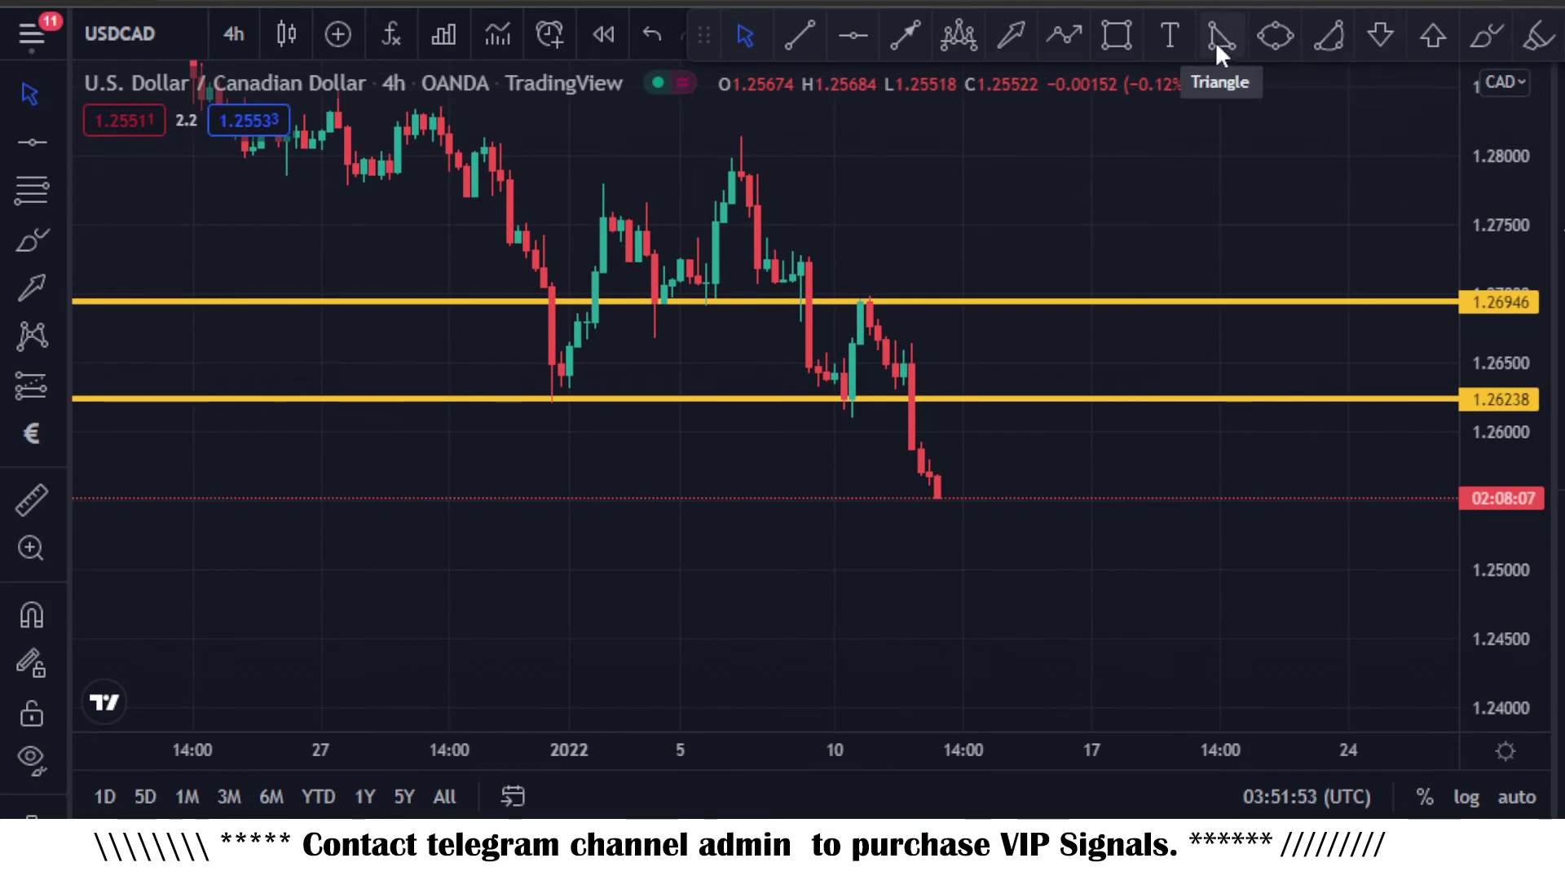
Draw a filled pink ellipse circle just below the last candle near 1.25000
left_click(1276, 35)
left_click(955, 522)
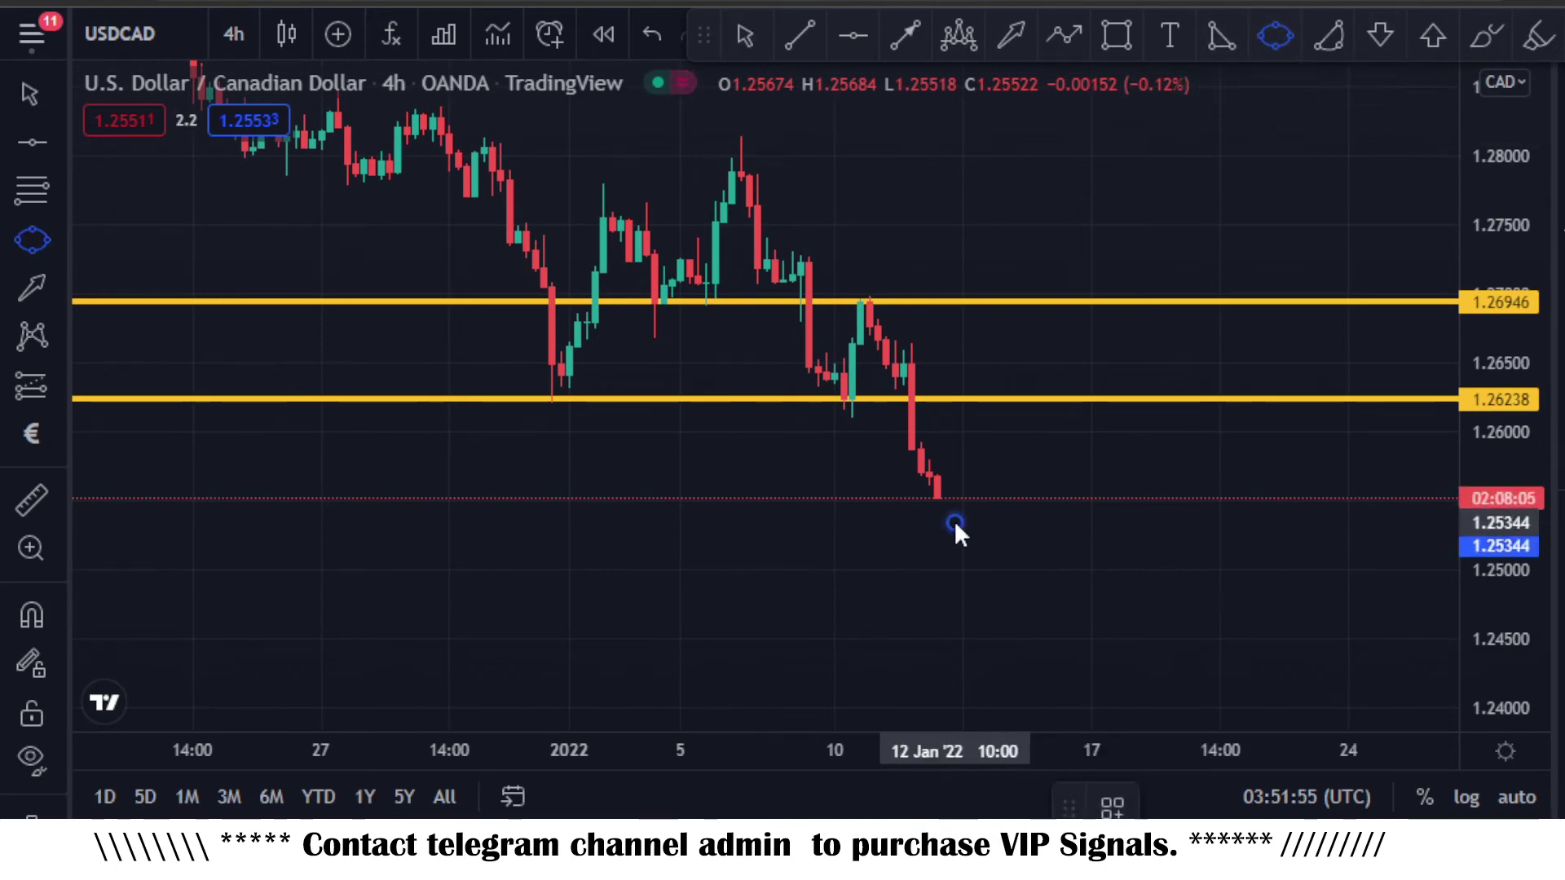
left_click(1013, 634)
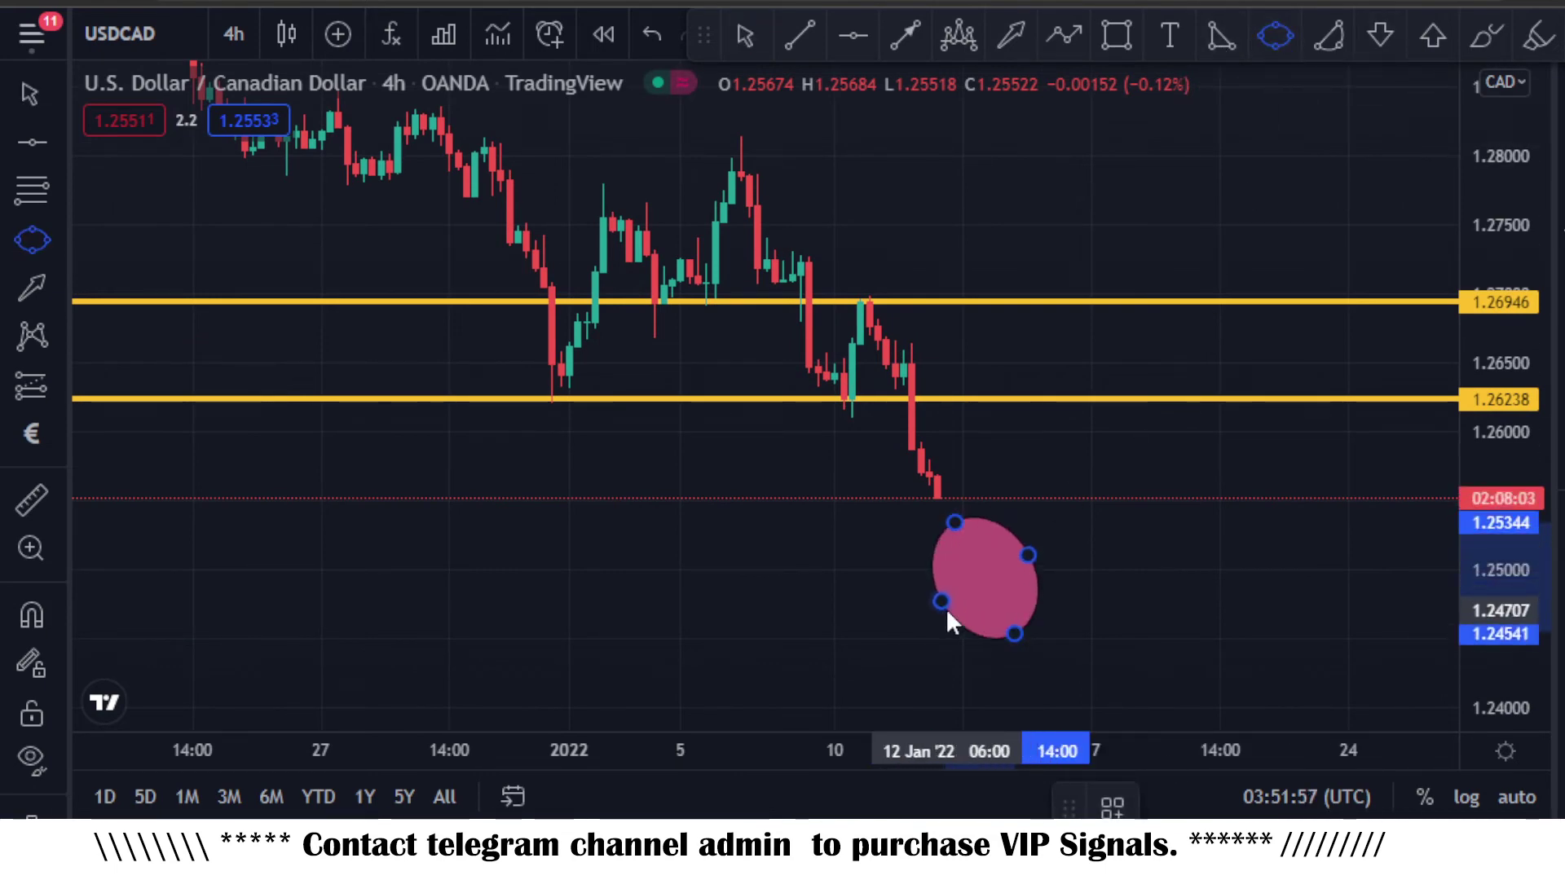
left_click(937, 618)
left_click(1284, 443)
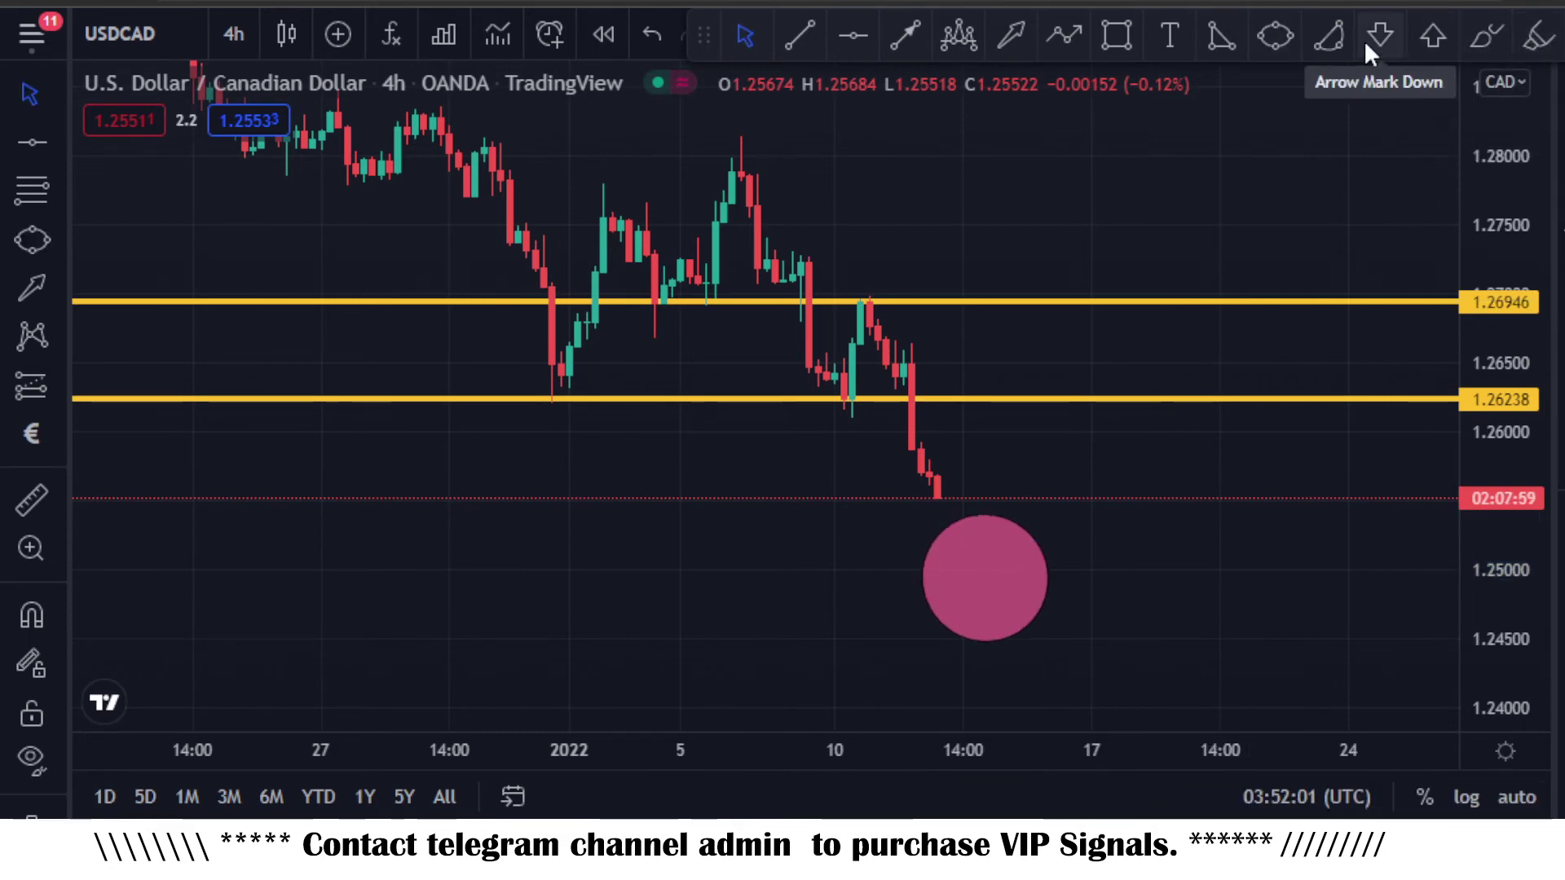
Add a 'Buy' text label near the circle with its border turned off
left_click(1164, 36)
left_click(940, 582)
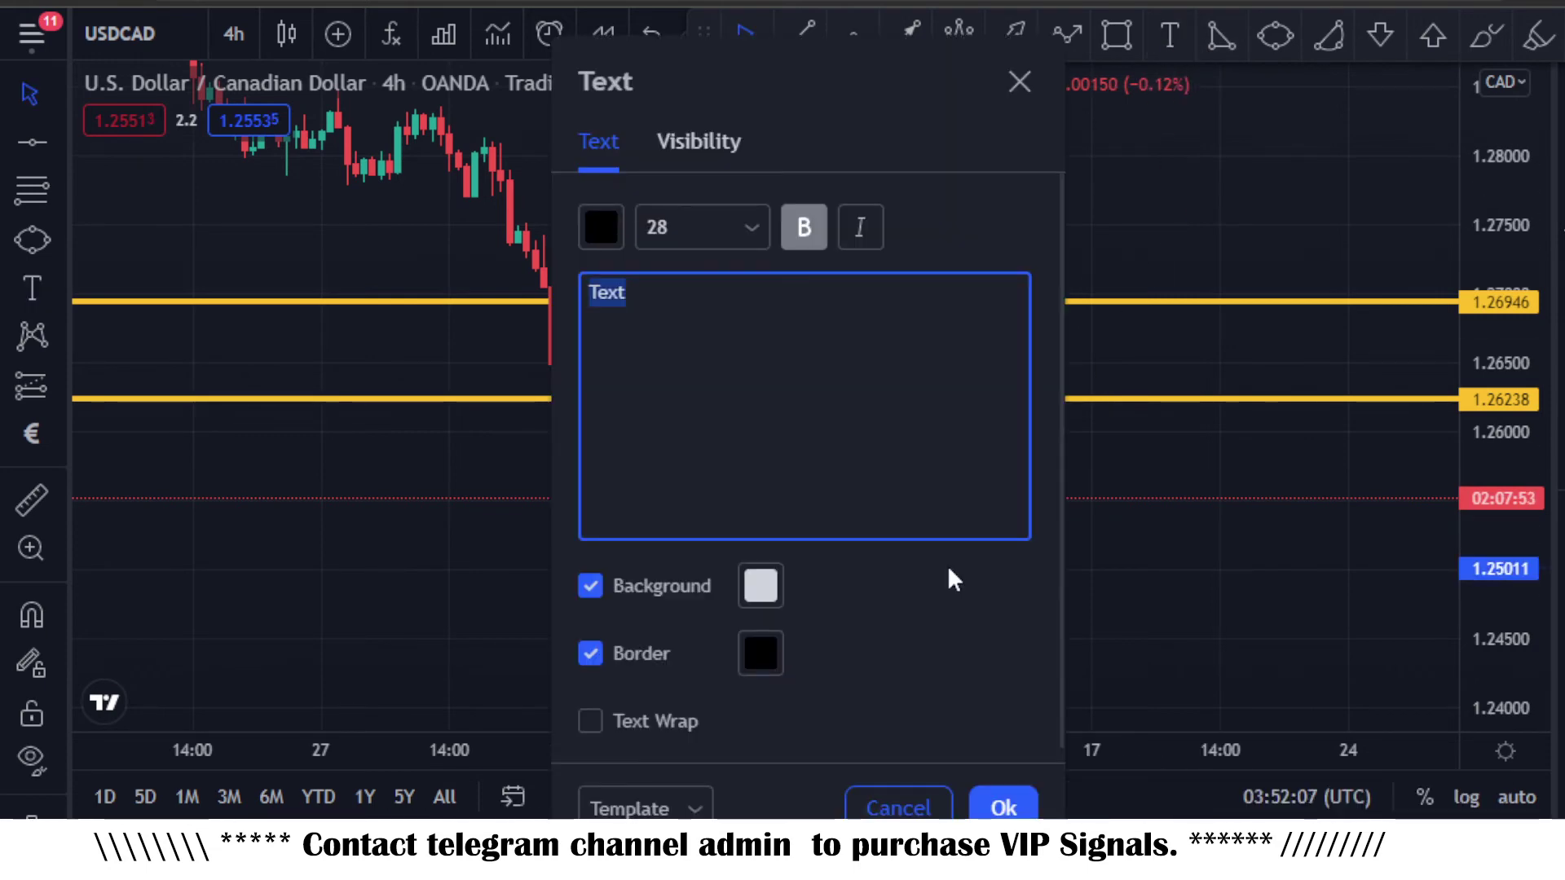
type("Buy")
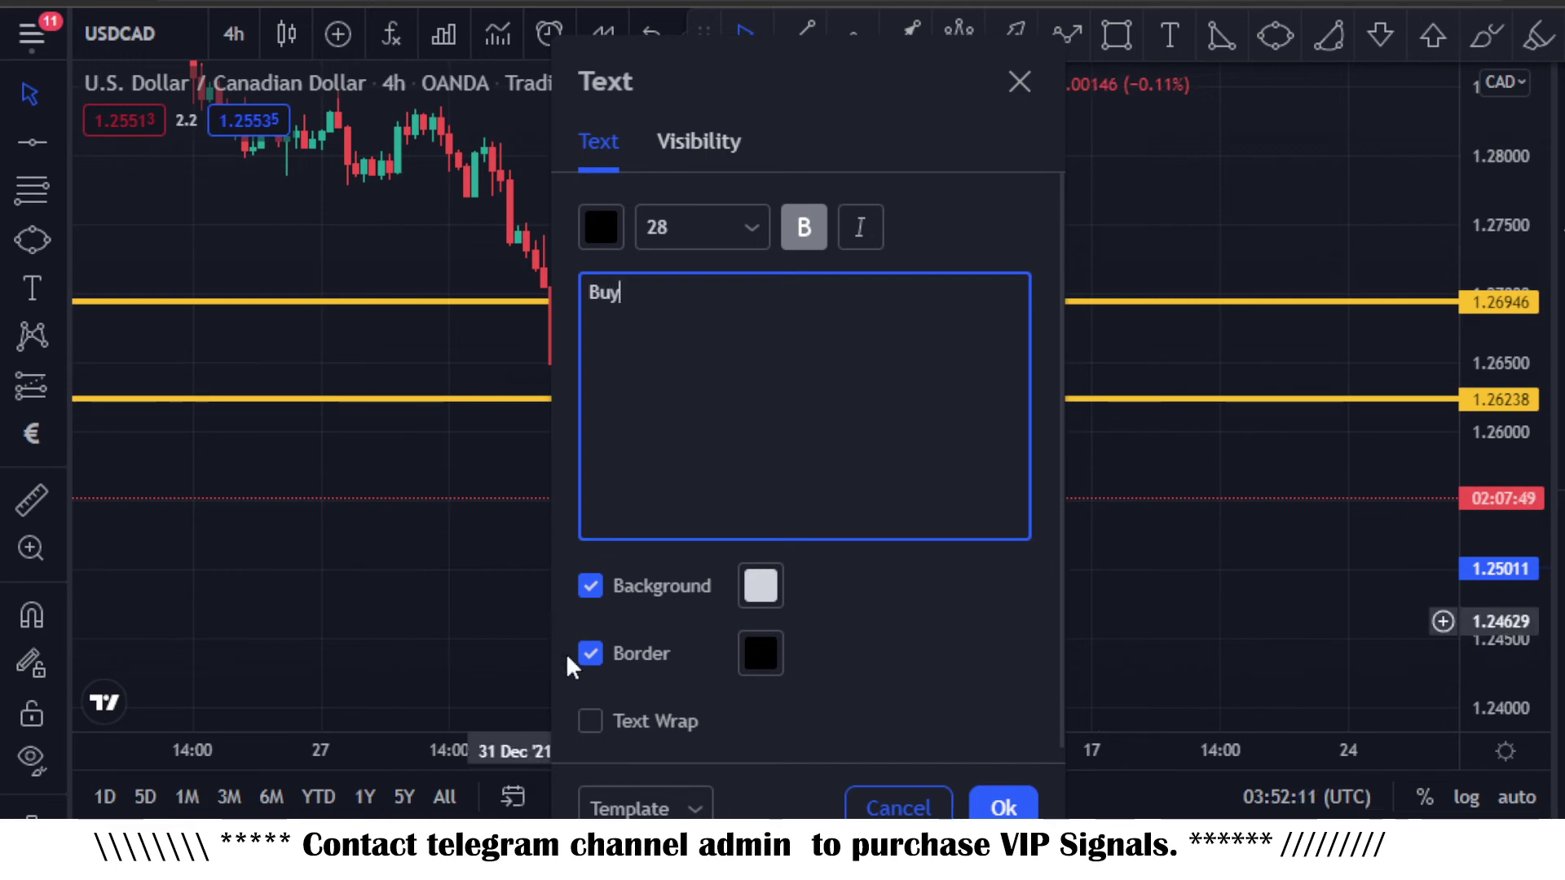
left_click(590, 652)
Confirm the Buy label and move it into the pink circle
left_click(1195, 616)
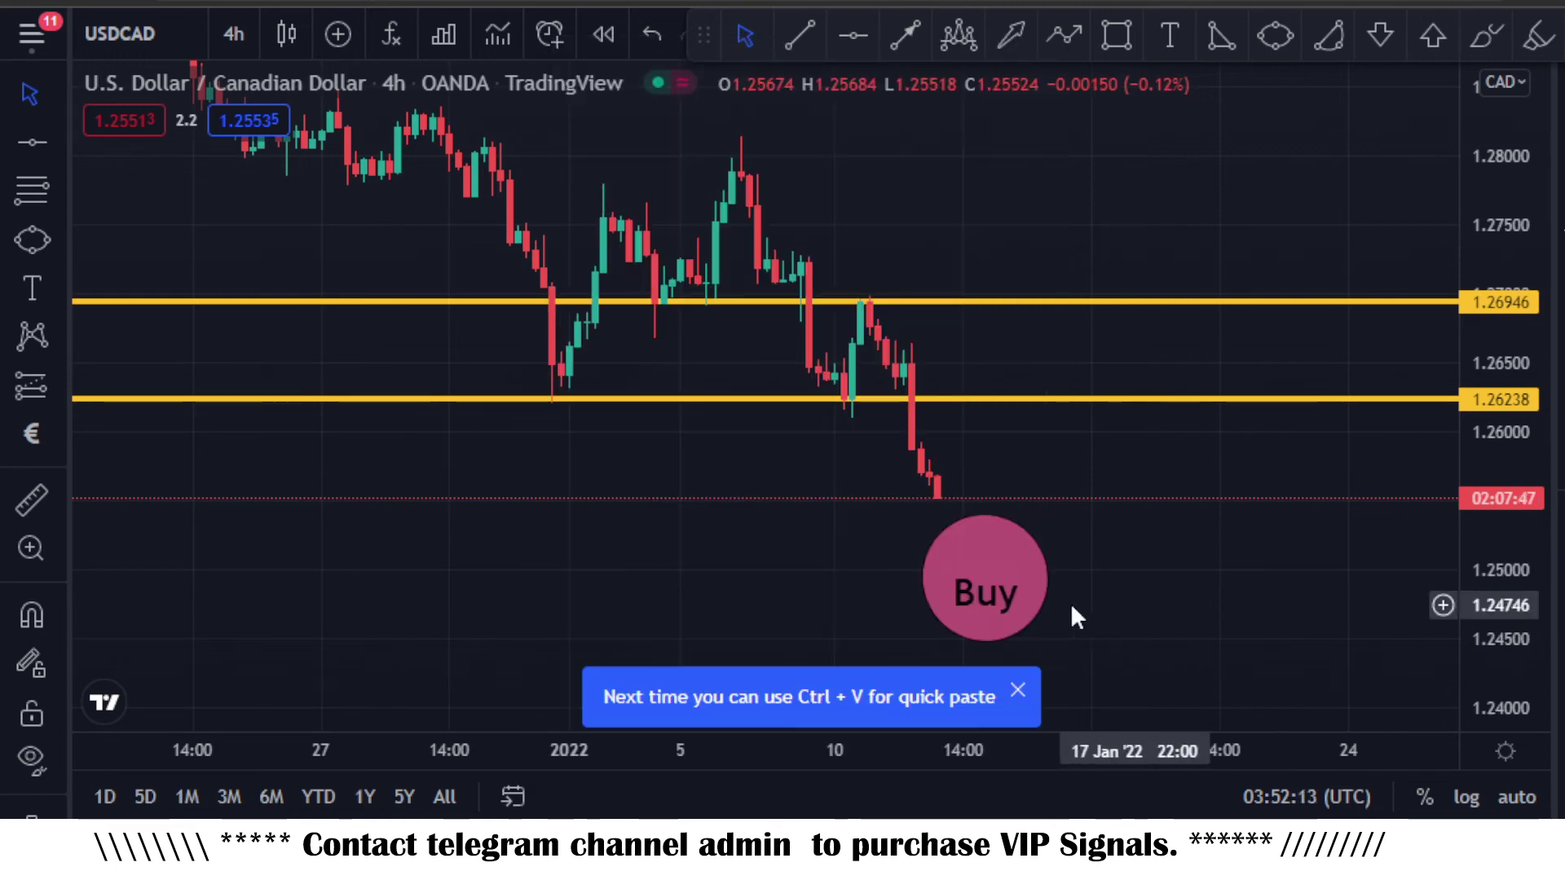
left_click_drag(988, 619, 978, 581)
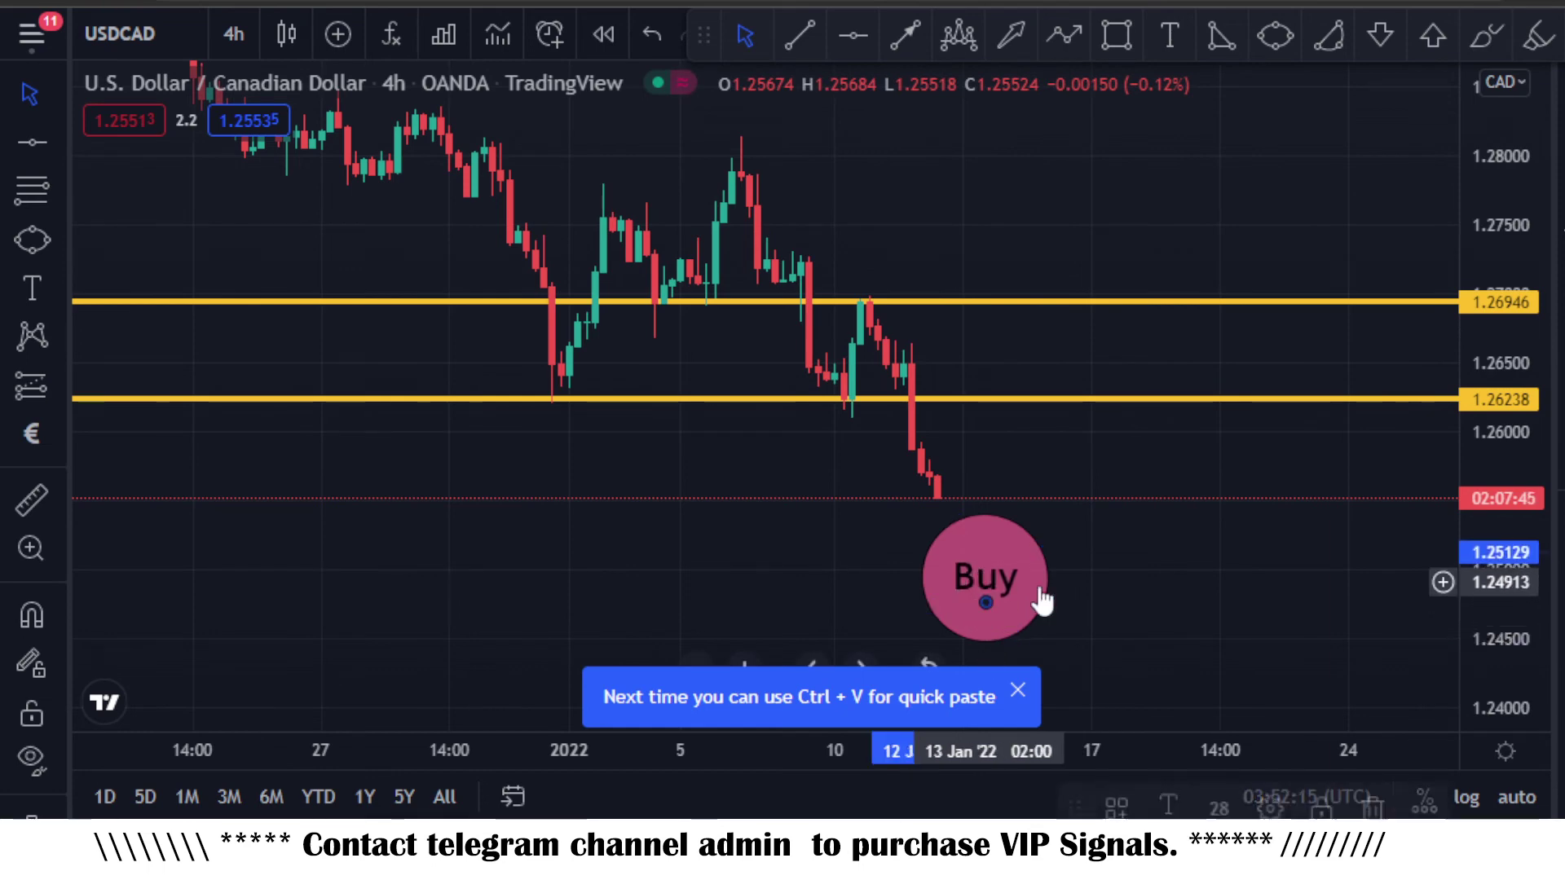
left_click(1132, 578)
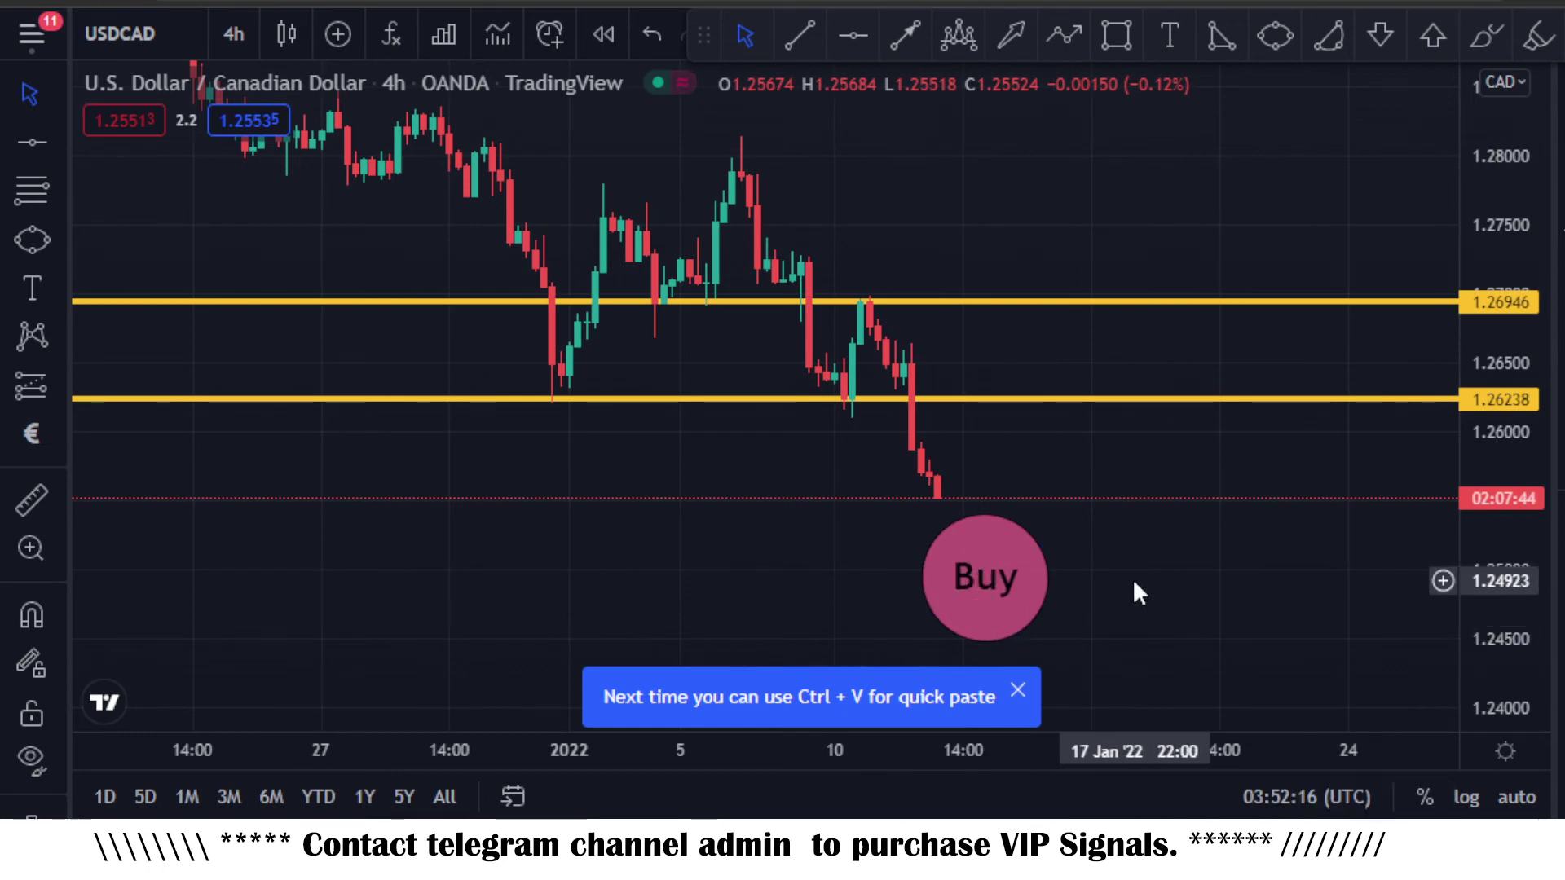
Draw pink trend-line arrows from the Buy circle to the 1.26238 and 1.26946 levels
left_click(905, 33)
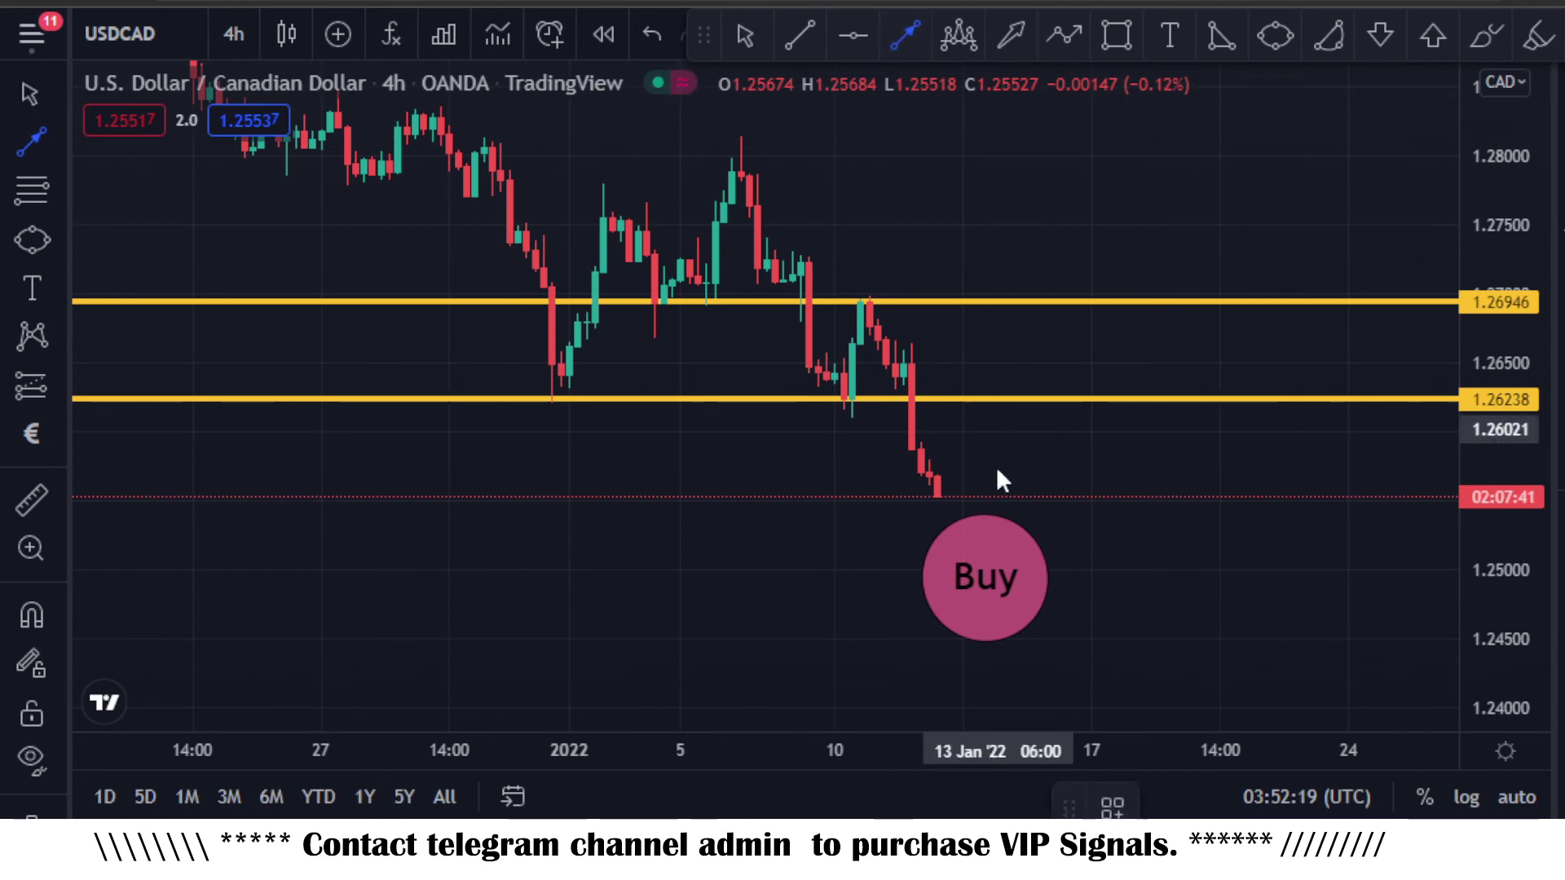
left_click(982, 562)
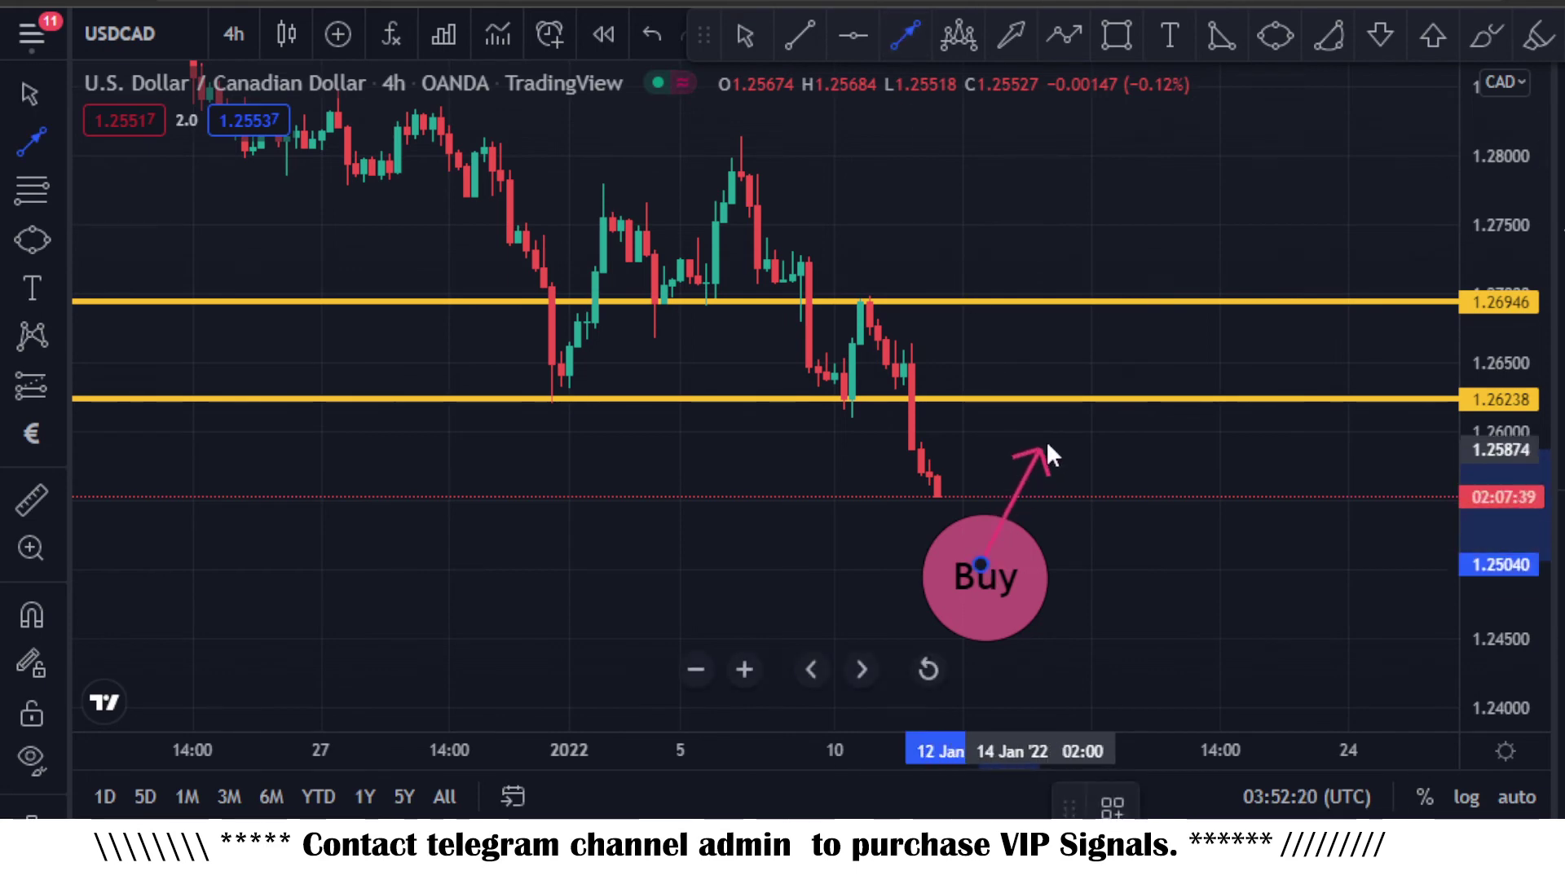
left_click(1066, 404)
left_click(1089, 353)
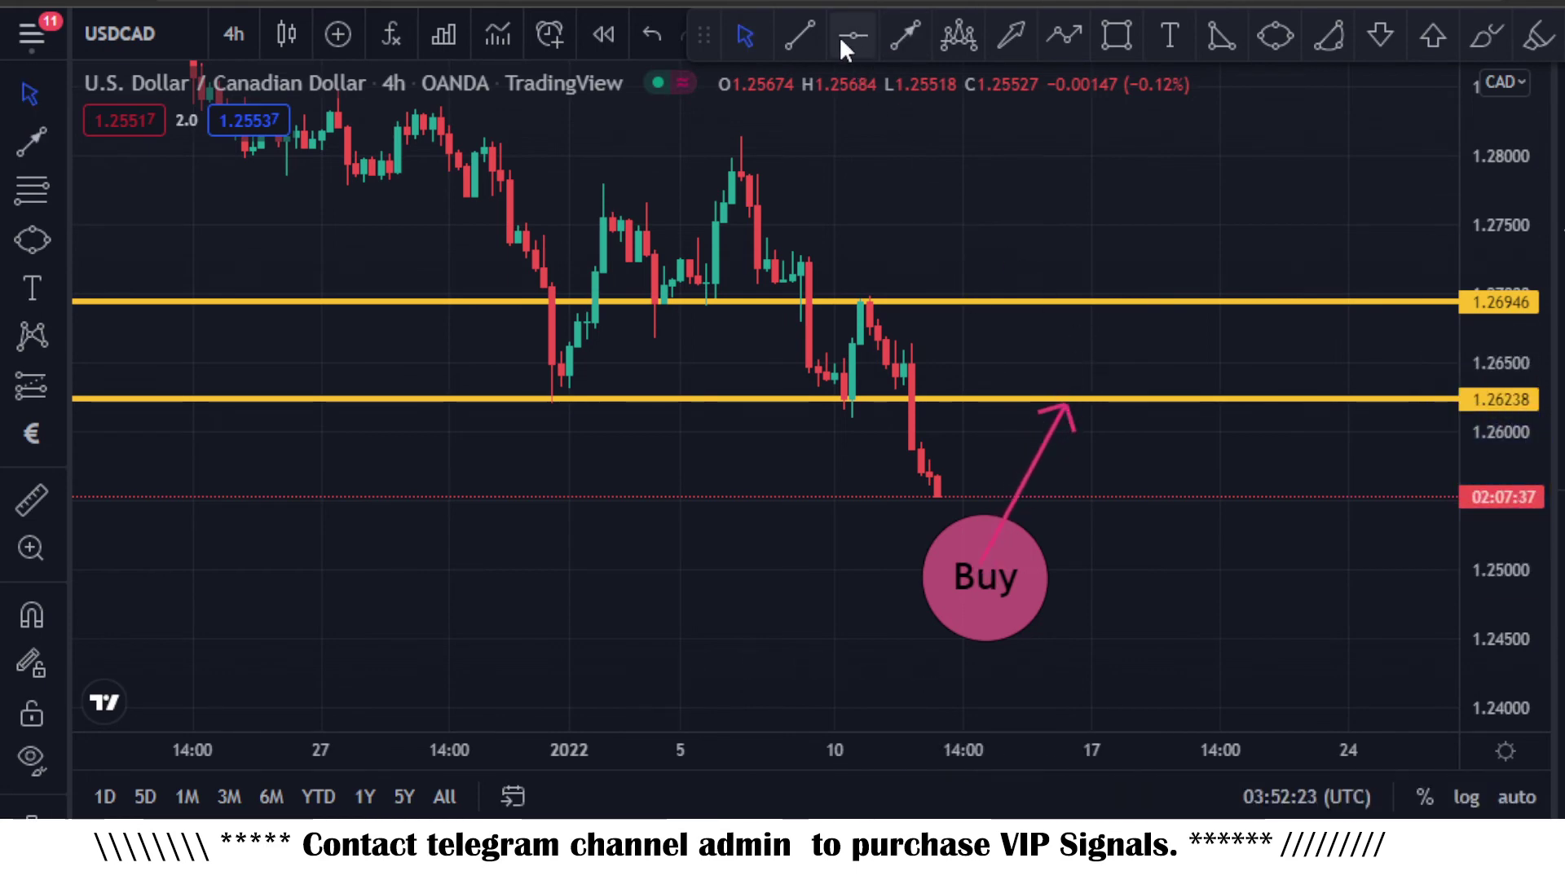
left_click(896, 37)
left_click(979, 559)
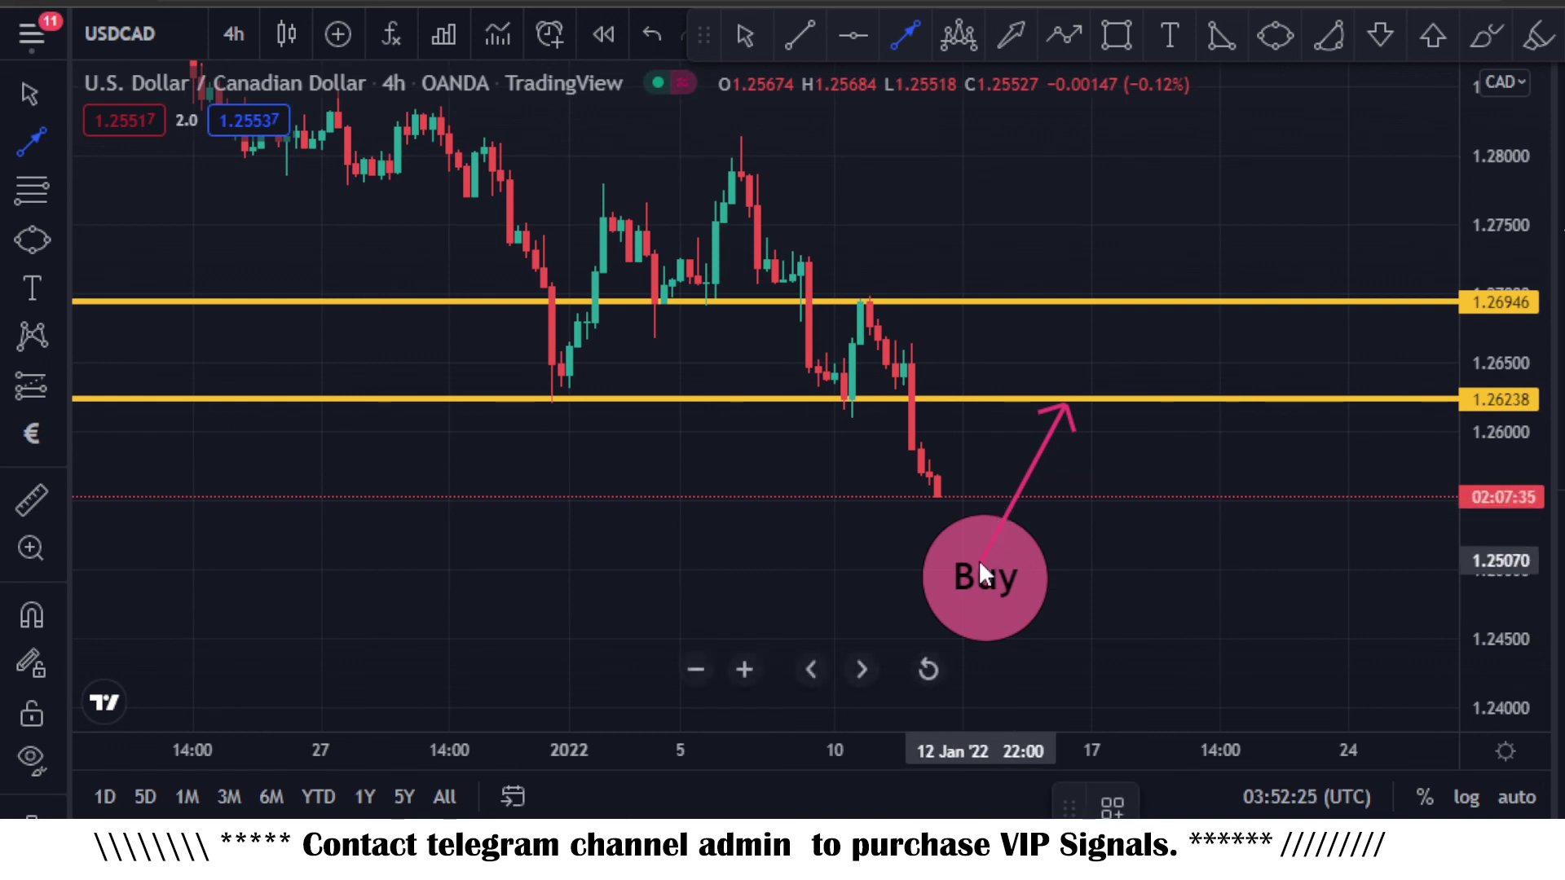
left_click(1057, 301)
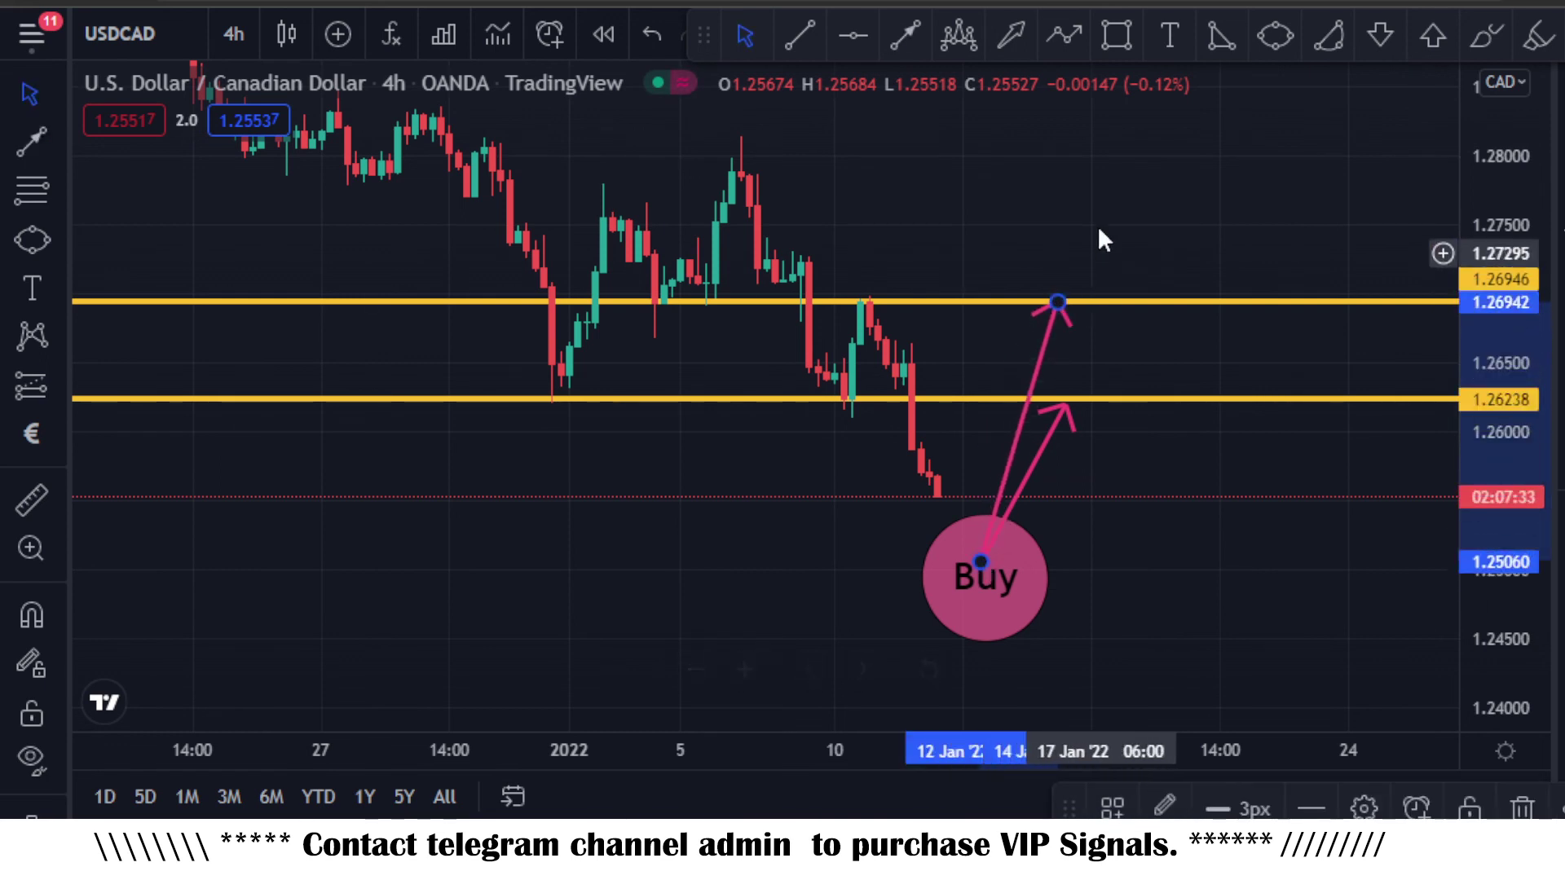